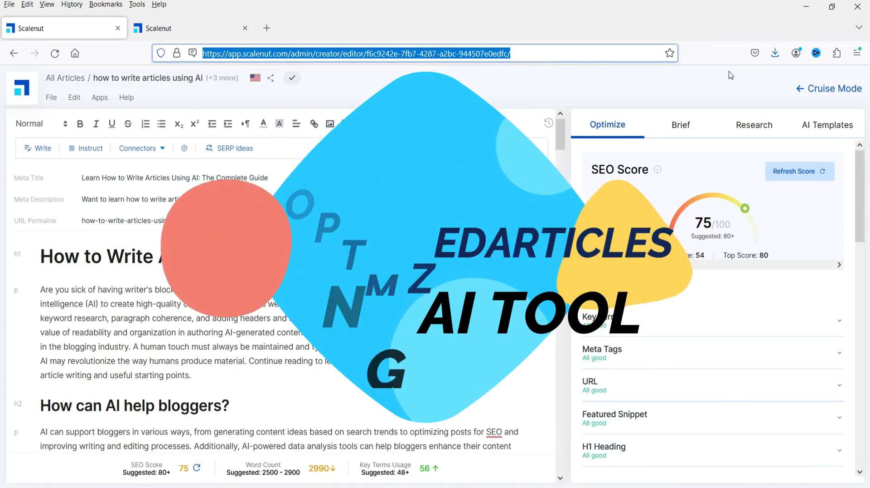
- Review the article's section score issues for H2-H6 headings, content depth and keyword density
left_click(306, 259)
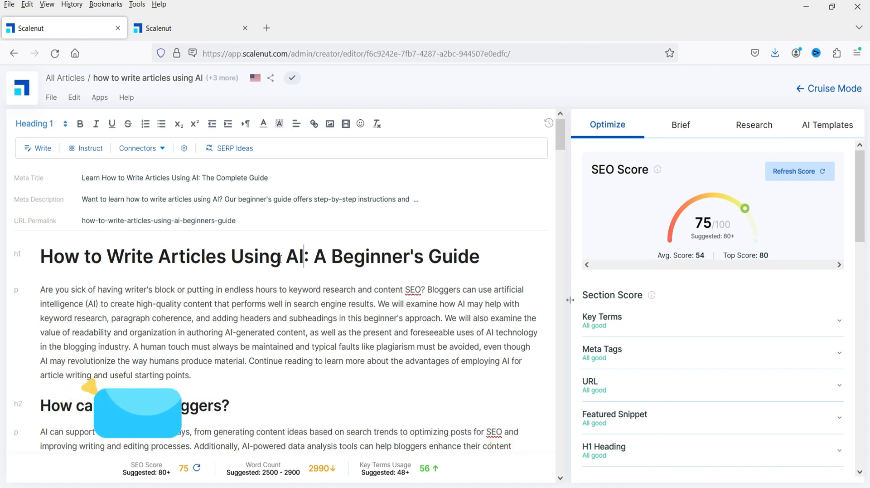
mouse_move(311, 467)
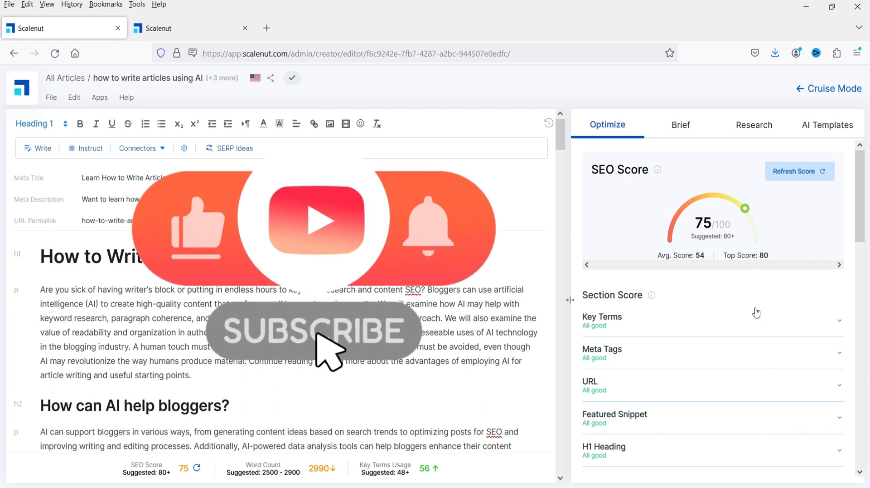
scroll(758, 326, "down", 5)
left_click(603, 271)
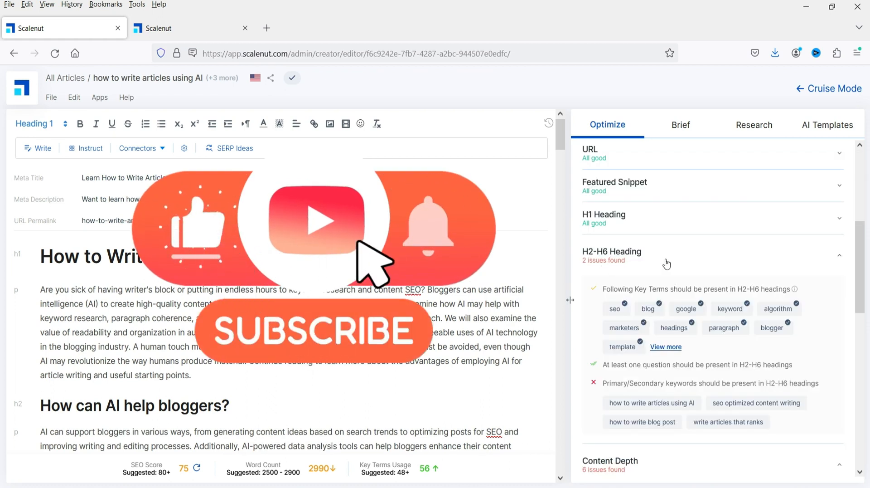
scroll(700, 302, "up", 5)
scroll(702, 303, "down", 5)
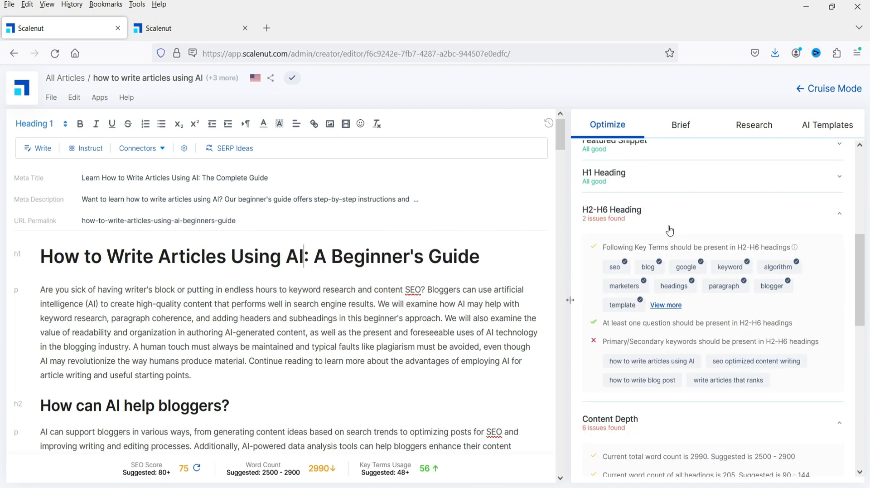
scroll(670, 230, "down", 3)
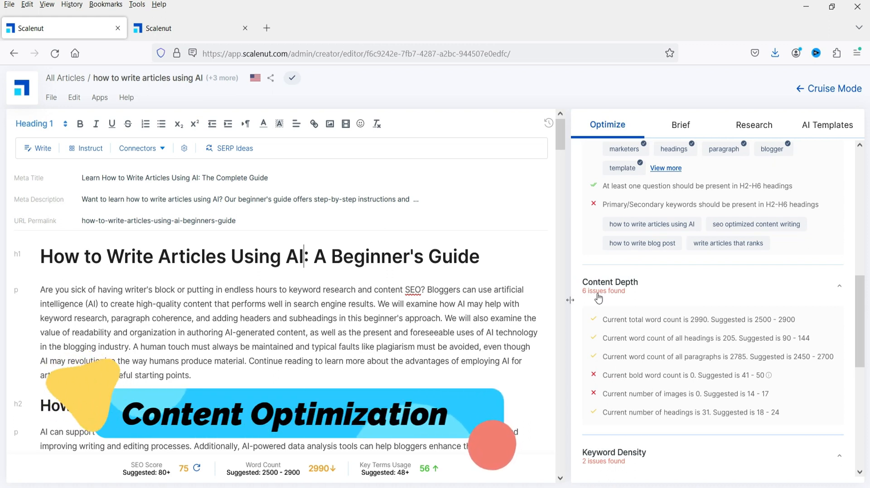
scroll(708, 380, "down", 3)
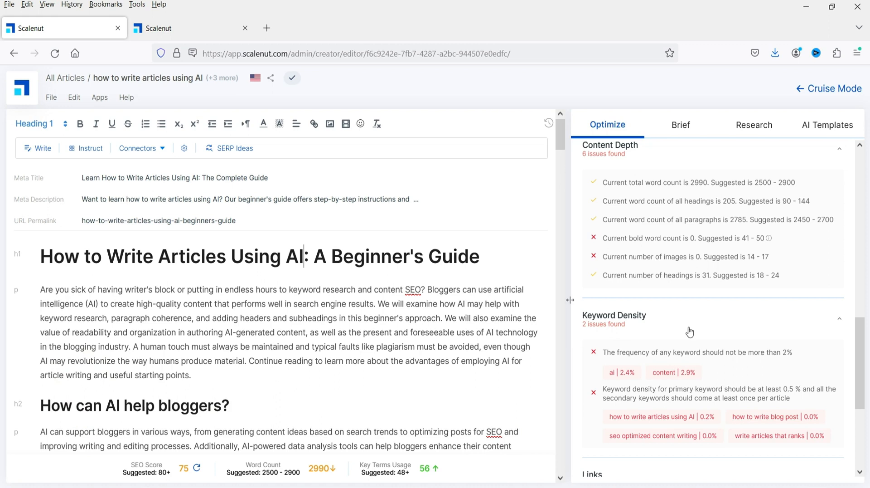
scroll(706, 331, "down", 4)
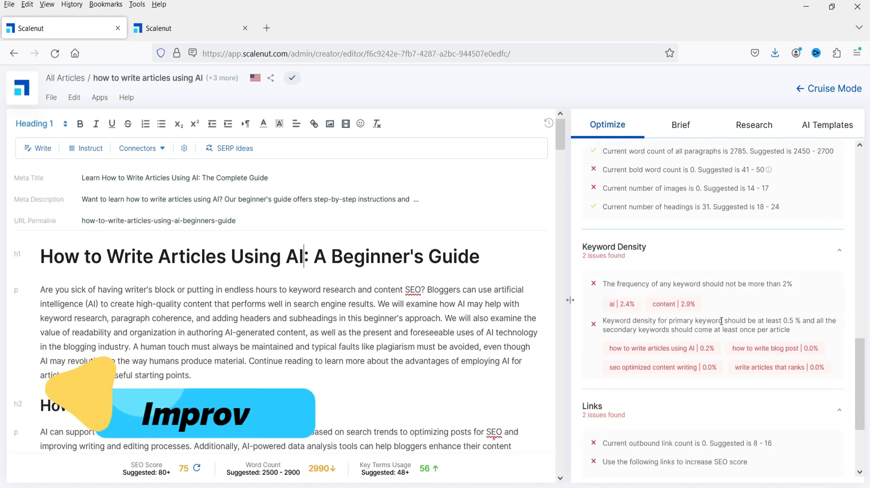
scroll(688, 317, "up", 10)
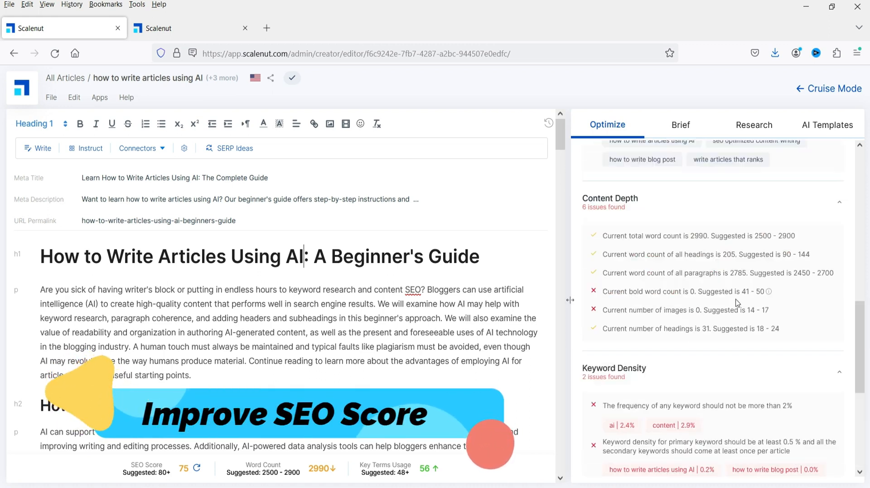
scroll(701, 307, "down", 4)
scroll(725, 295, "up", 10)
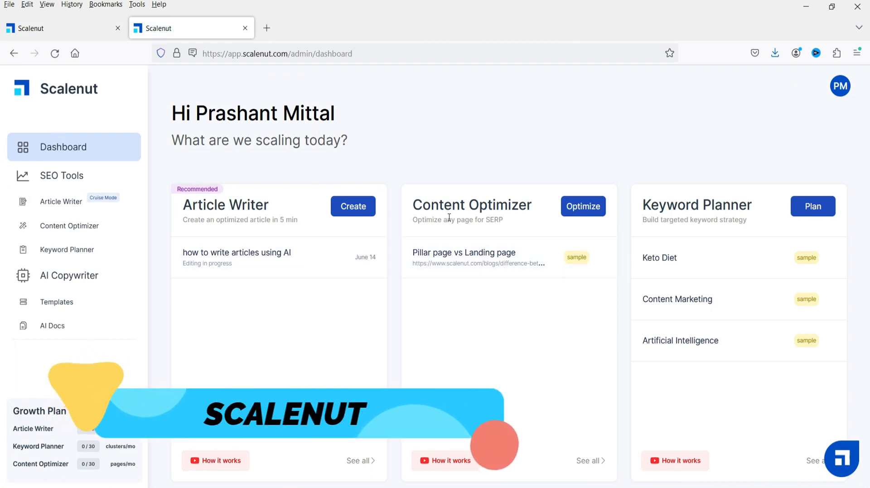
triple_click(764, 207)
left_click(429, 145)
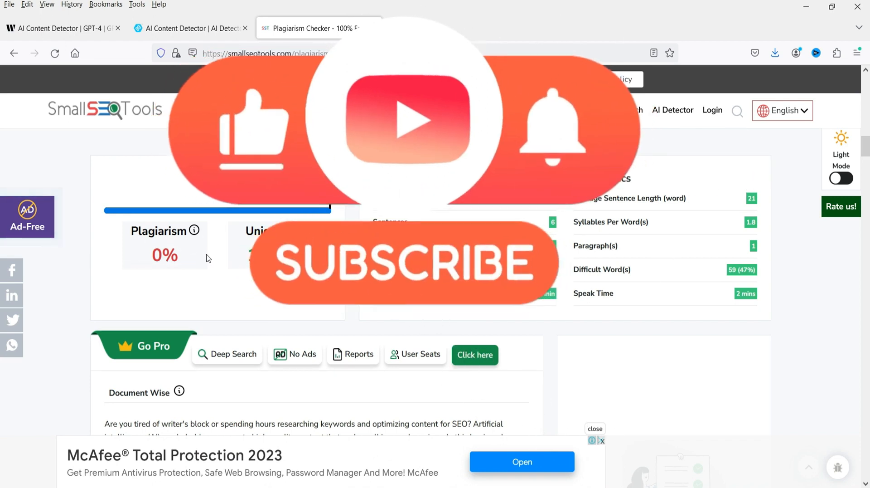
left_click(212, 36)
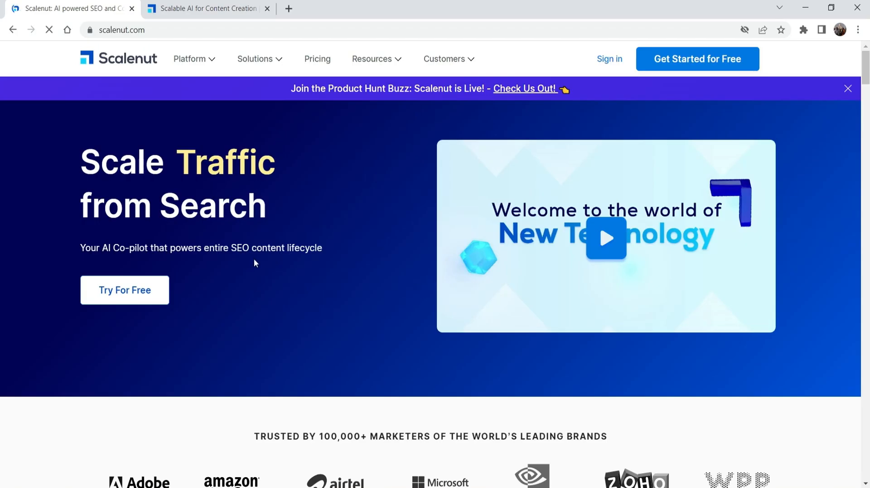
scroll(246, 250, "down", 1)
scroll(246, 249, "up", 1)
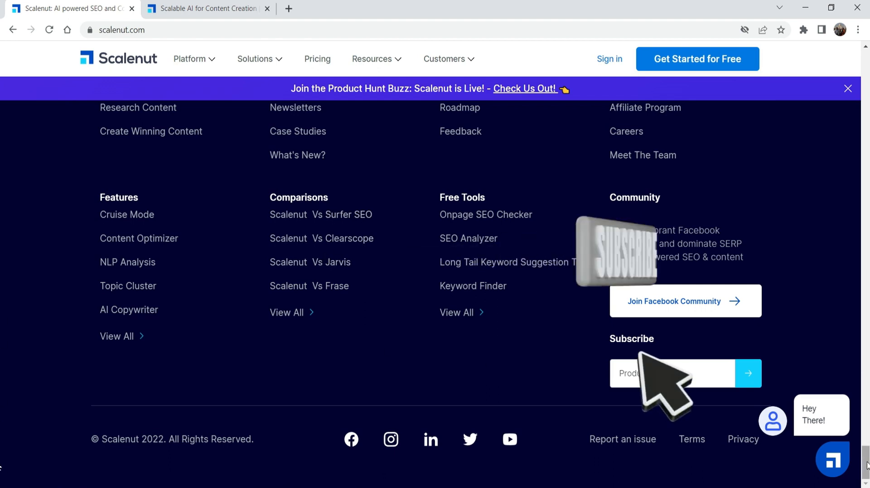
left_click_drag(863, 452, 854, 91)
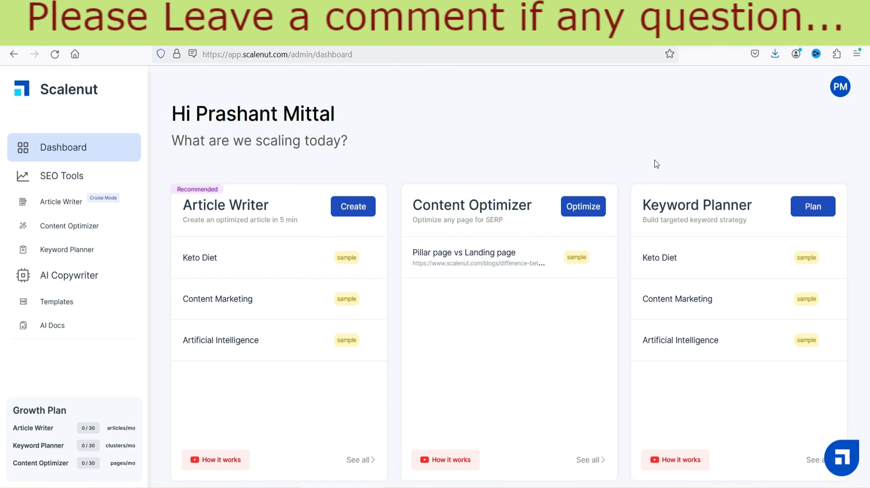
- Open the AI templates library and browse the available templates
left_click(540, 128)
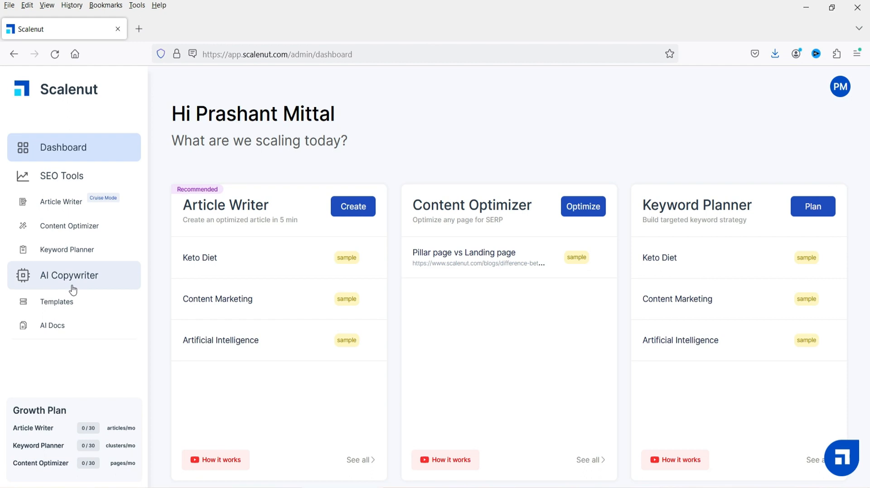
left_click(54, 303)
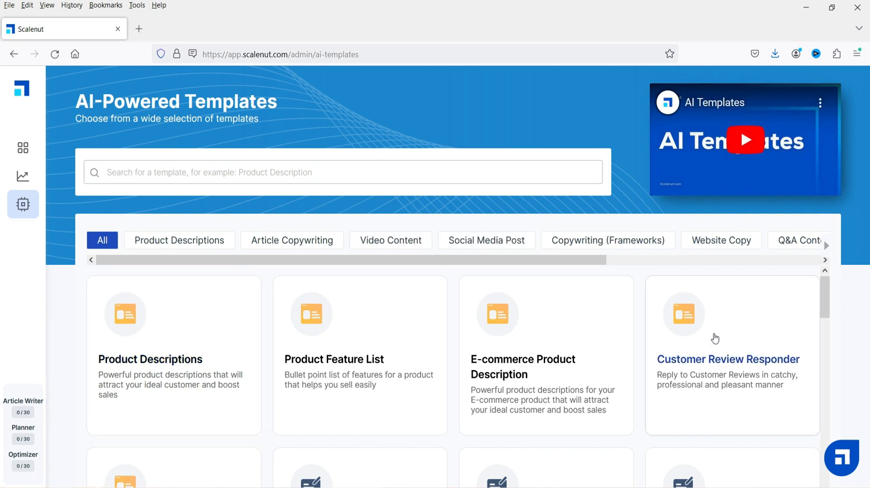
scroll(679, 319, "down", 4)
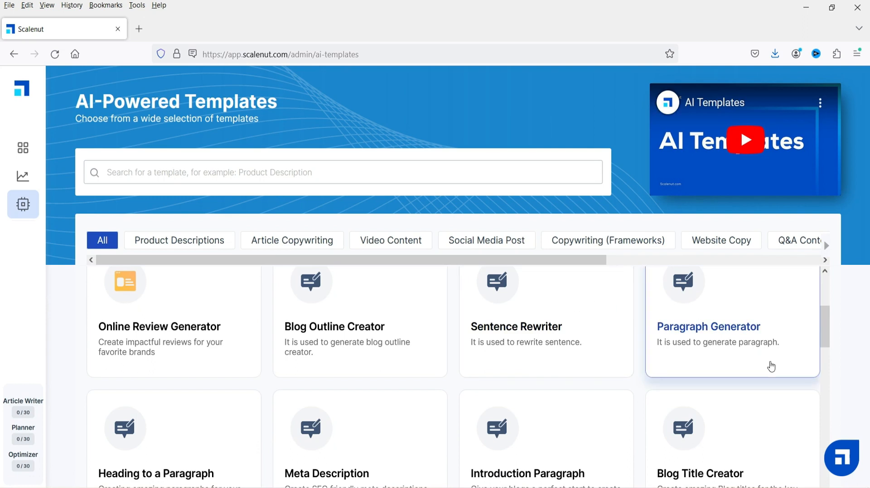
- Return to the dashboard
mouse_move(26, 408)
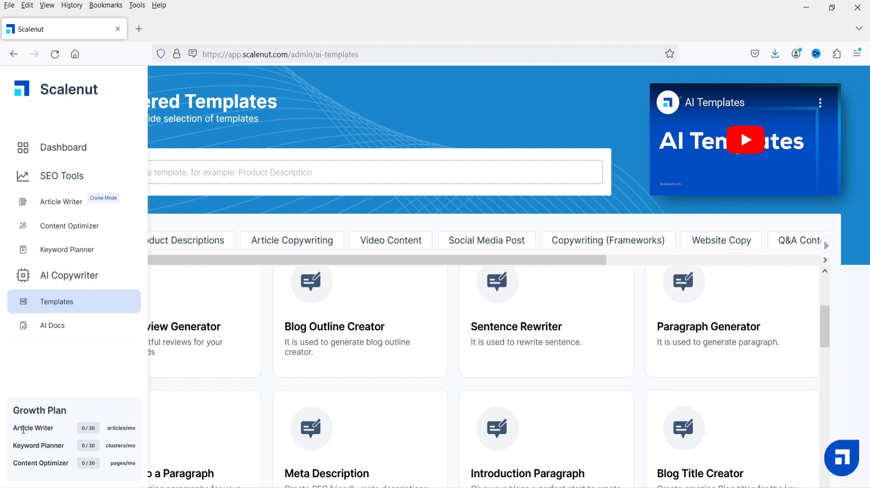
left_click_drag(67, 411, 2, 410)
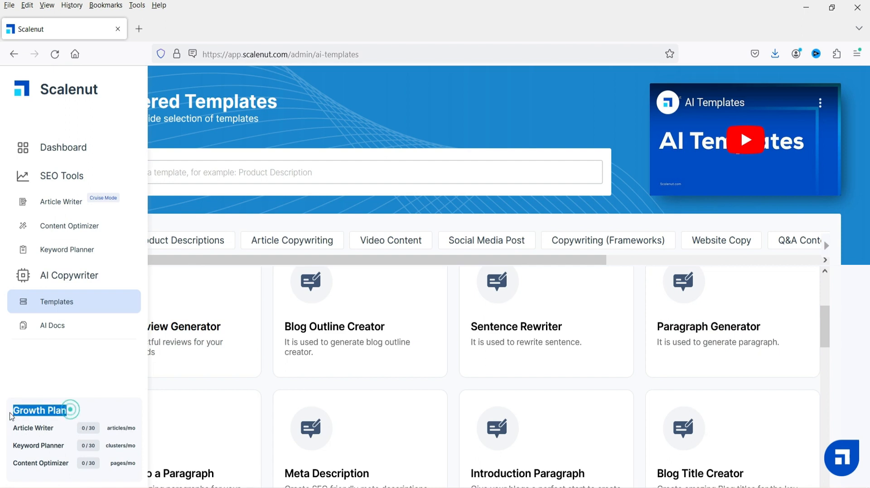
left_click(11, 413)
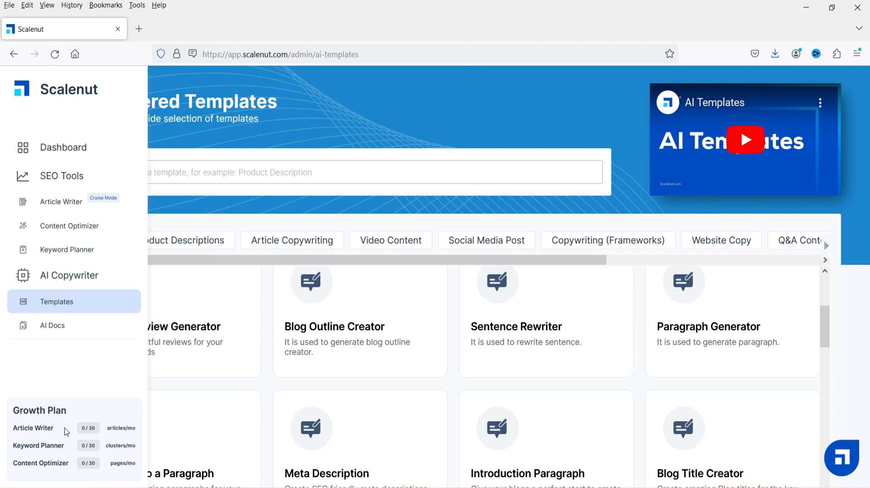
left_click(51, 147)
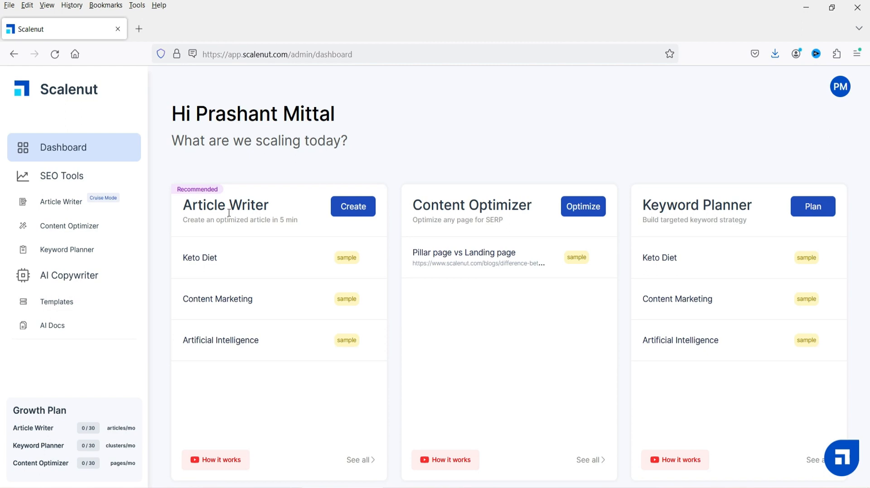
- Preview the how-it-works videos for Article Writer and Content Optimizer, closing each one
left_click(226, 459)
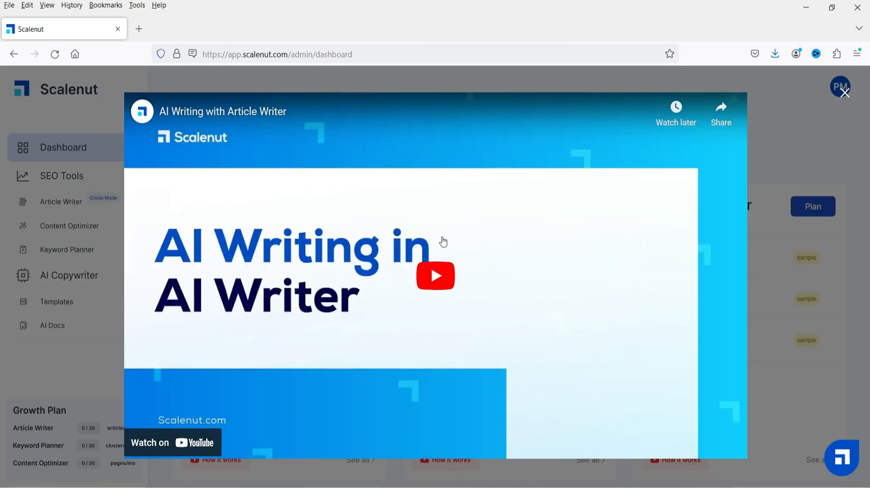
left_click(843, 96)
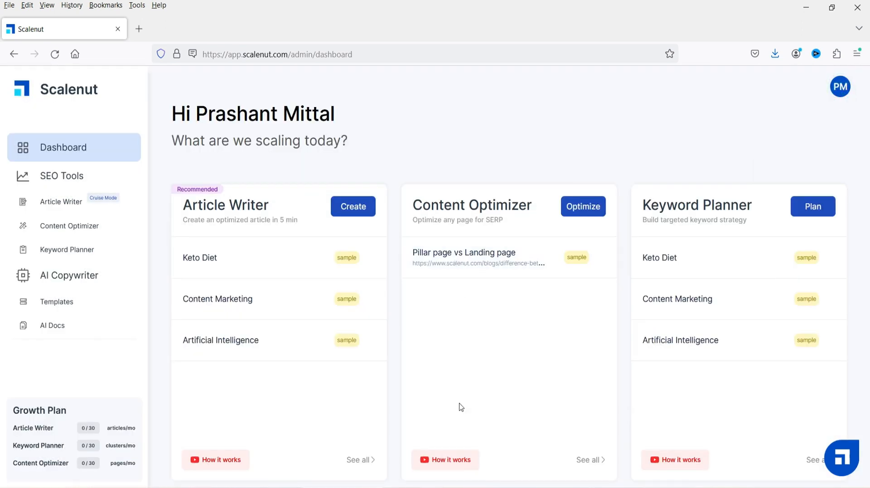
left_click(453, 460)
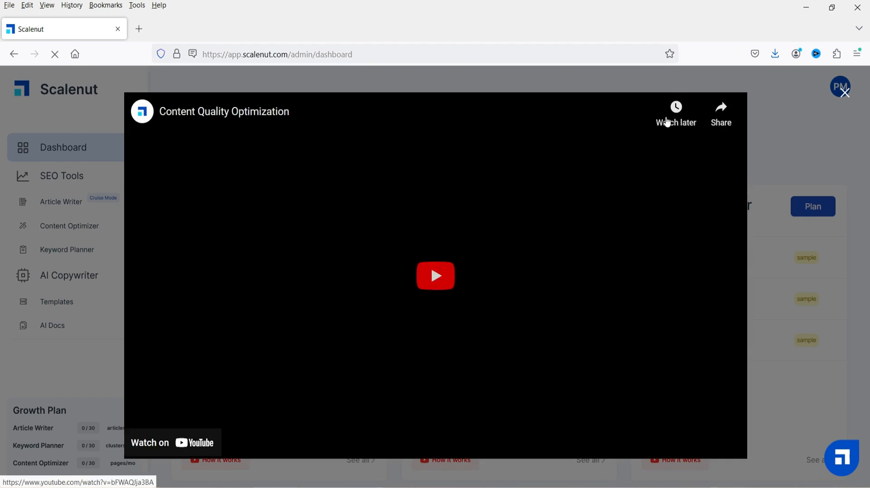
left_click(843, 93)
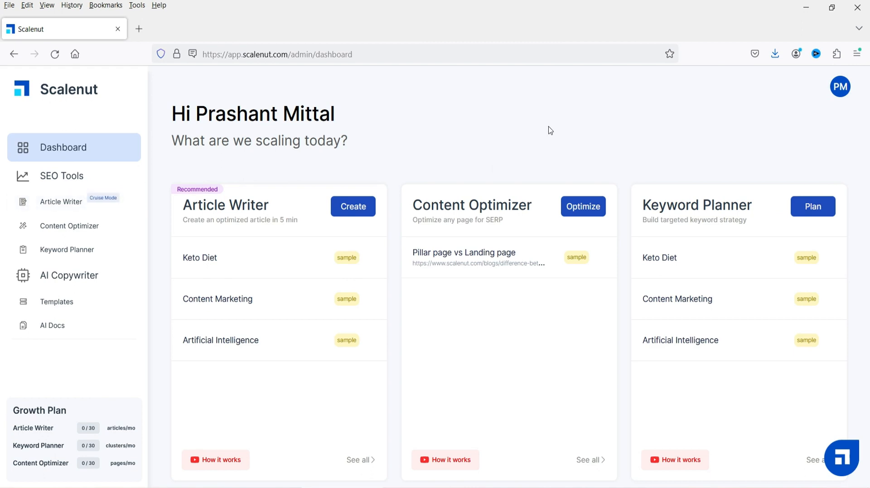
- Open Article Writer and enter the primary keyword how to write articles using AI
left_click(64, 202)
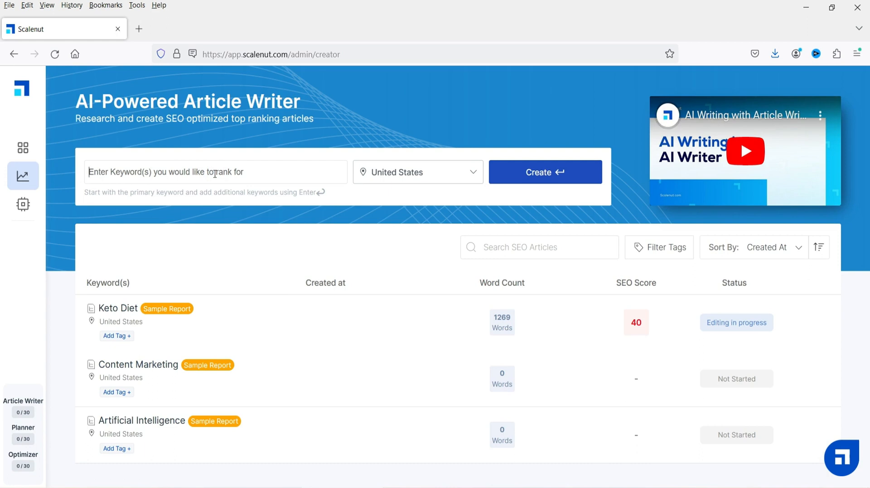
type("how")
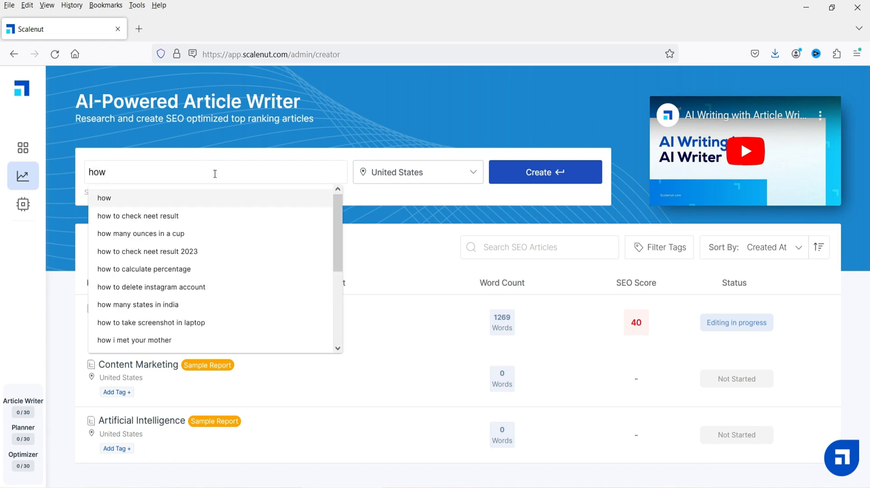
type(" to write ")
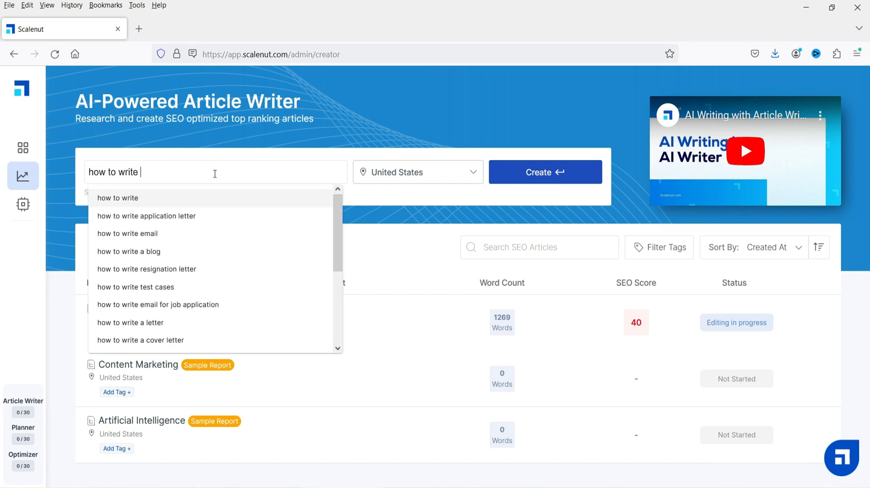
type("articles using AI")
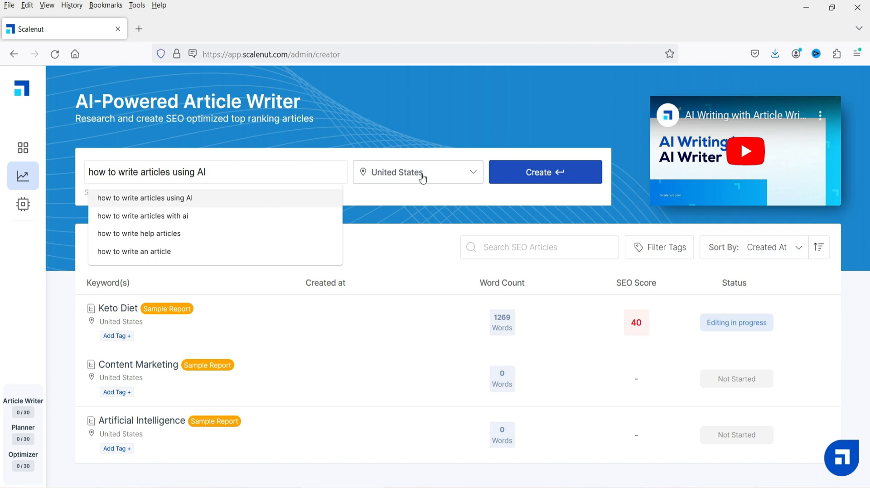
left_click(194, 194)
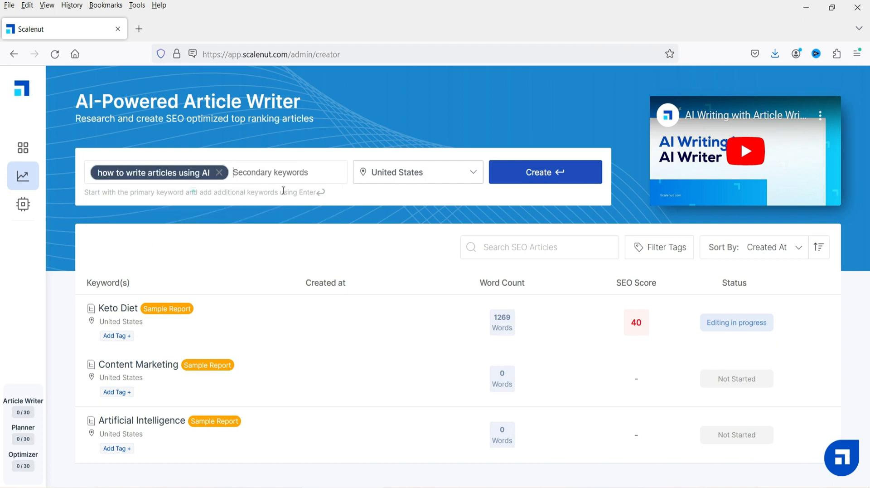
- Inspect the target location options, leaving United States selected
left_click(413, 175)
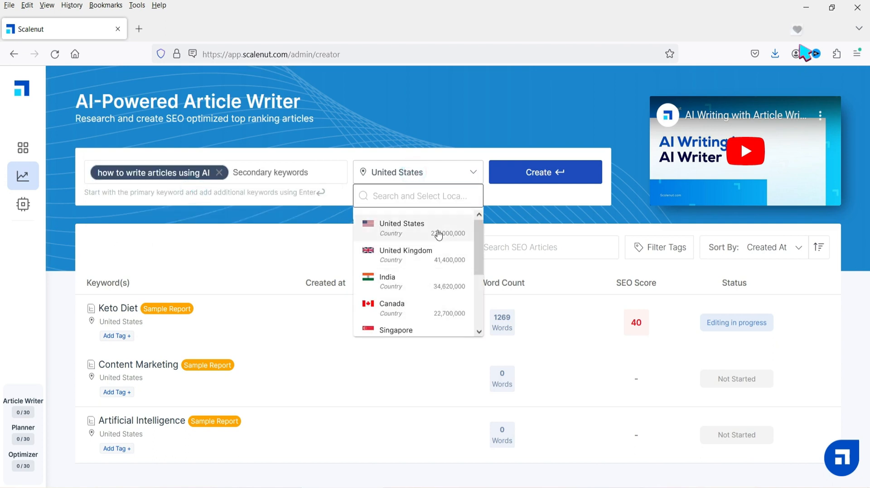
left_click(295, 188)
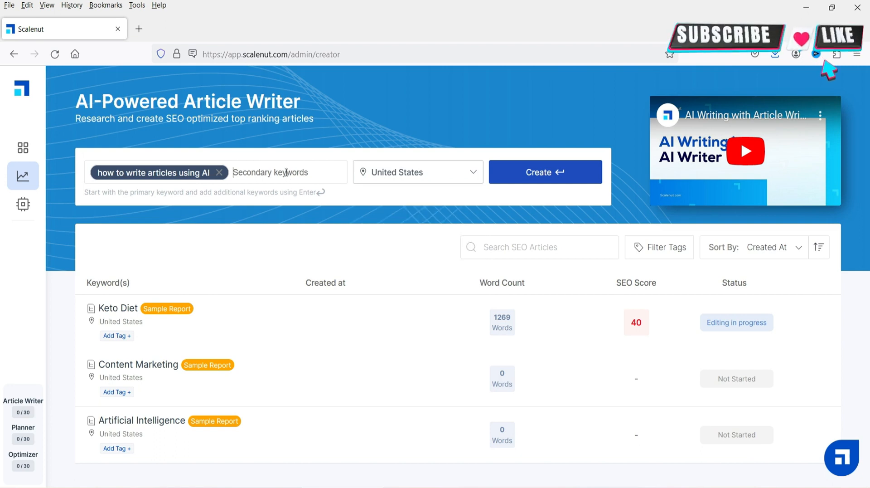
left_click(429, 175)
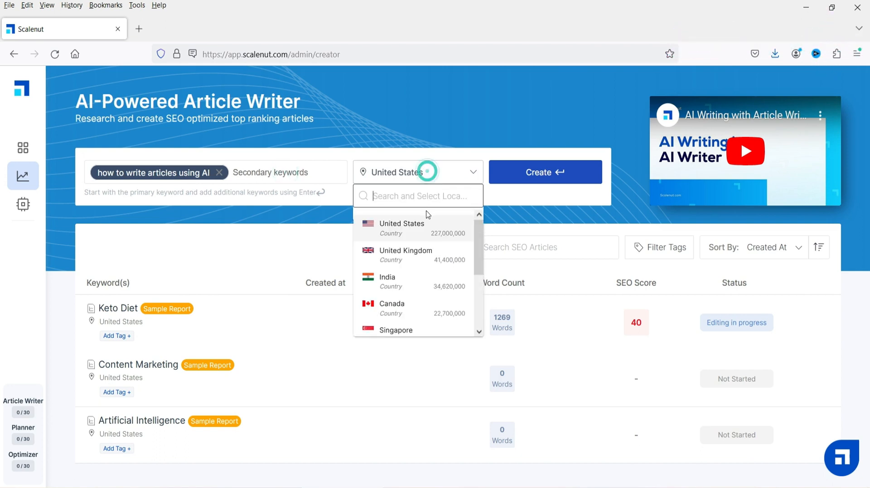
left_click(274, 173)
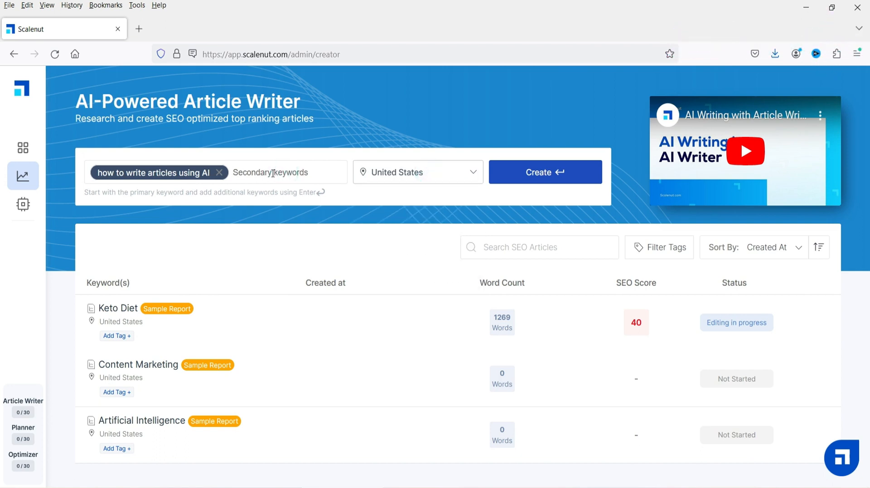
- Add the secondary keywords seo optimized content writing and how to write blog post from the suggestions
type("seo opt")
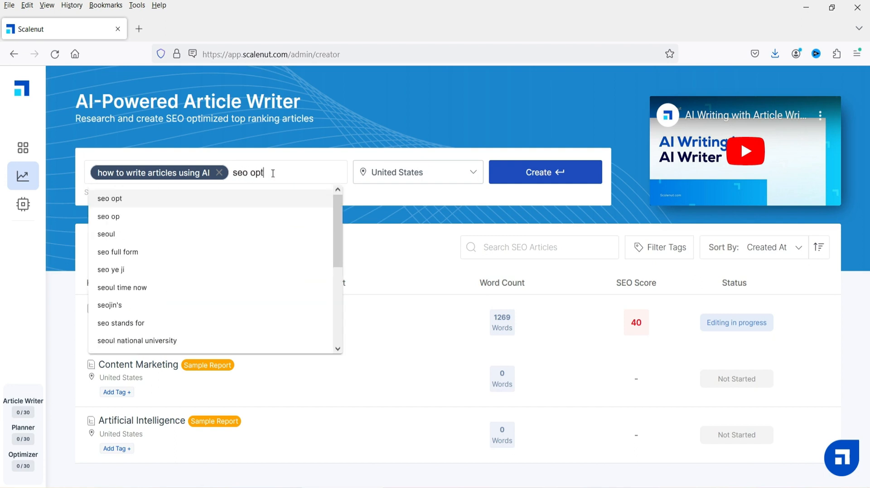
type("imized")
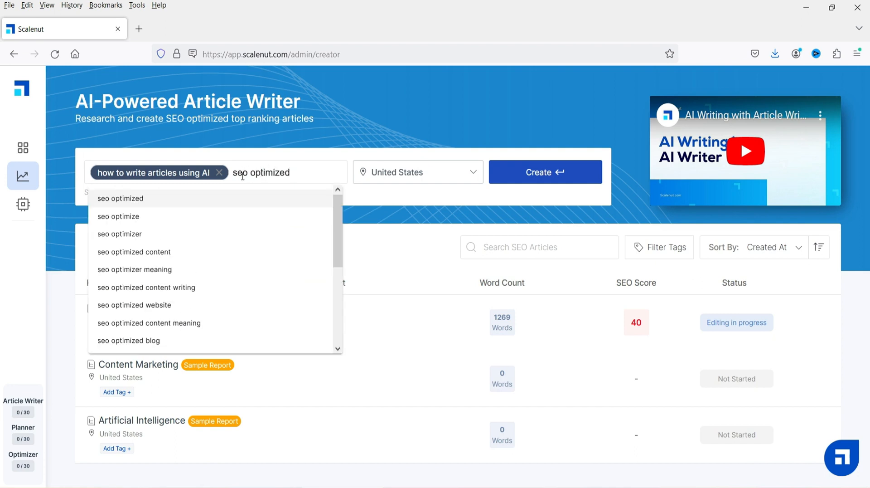
left_click(221, 233)
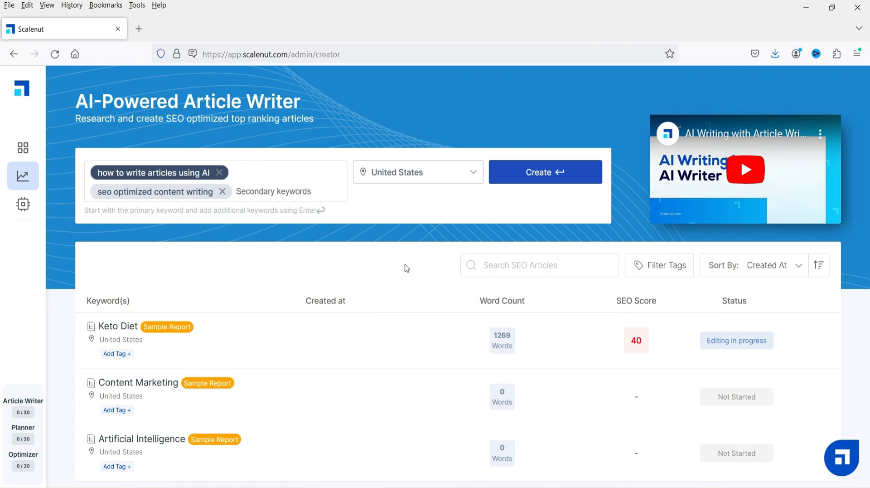
type("how to write blog post")
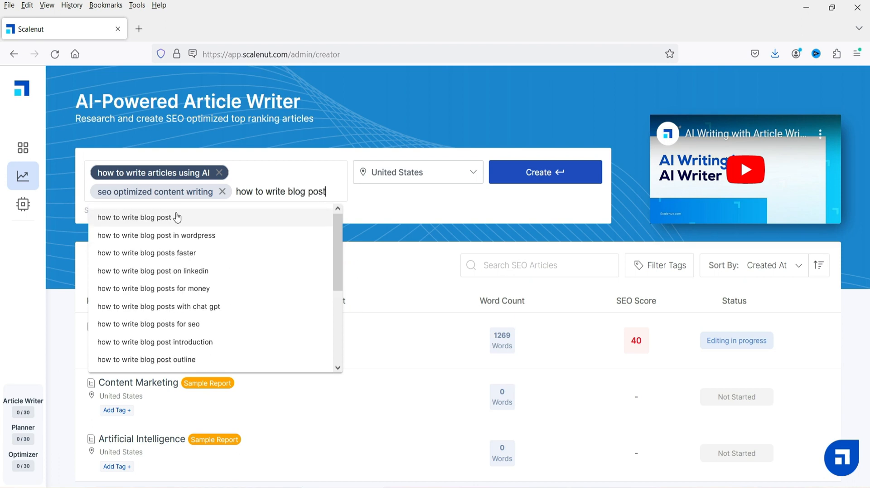
left_click(177, 218)
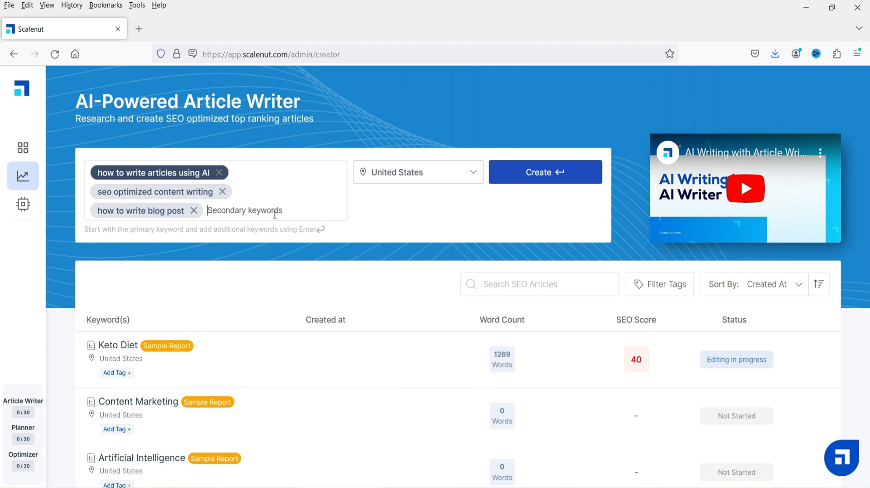
- Add the secondary keyword write articles that ranks and create the article report
type("write articles that ranks")
left_click(197, 235)
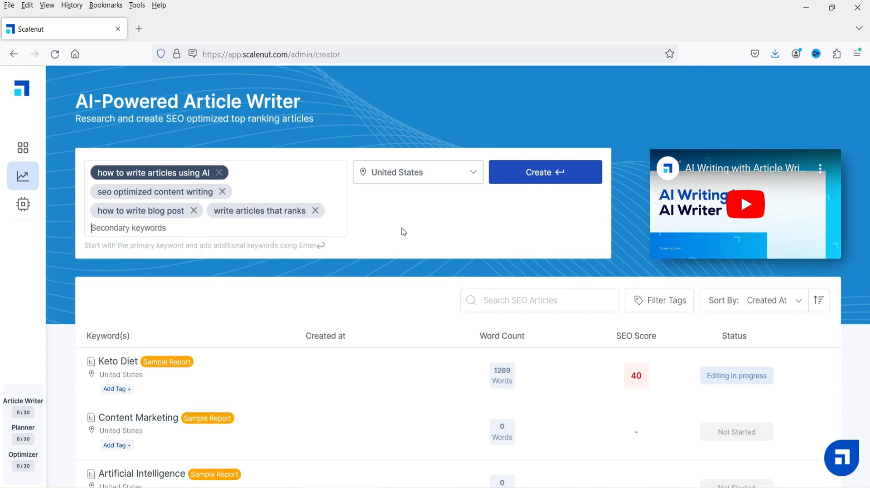
left_click(550, 172)
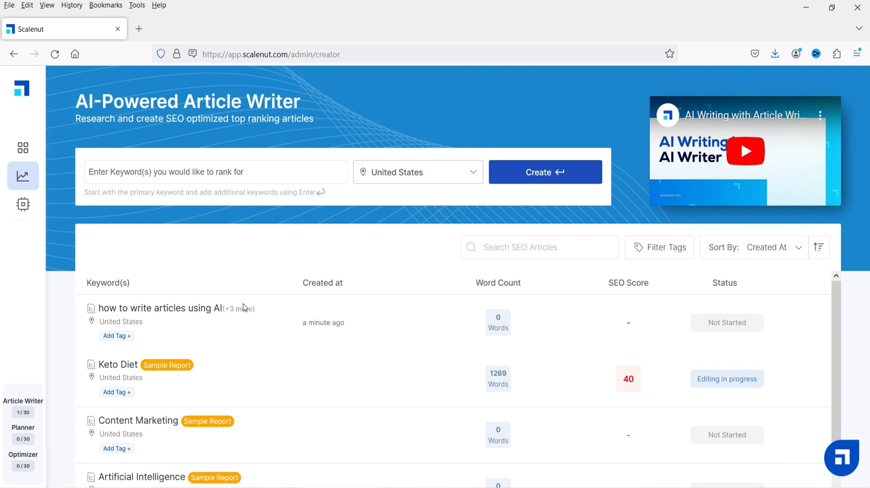
- Open the new article and write a context describing an SEO-optimized article on using AI-generated content for blog posts
left_click(154, 312)
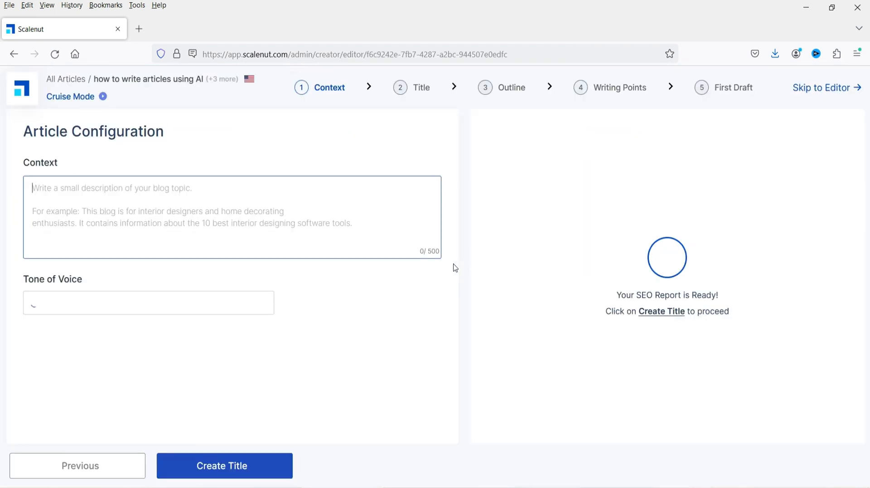
left_click(81, 195)
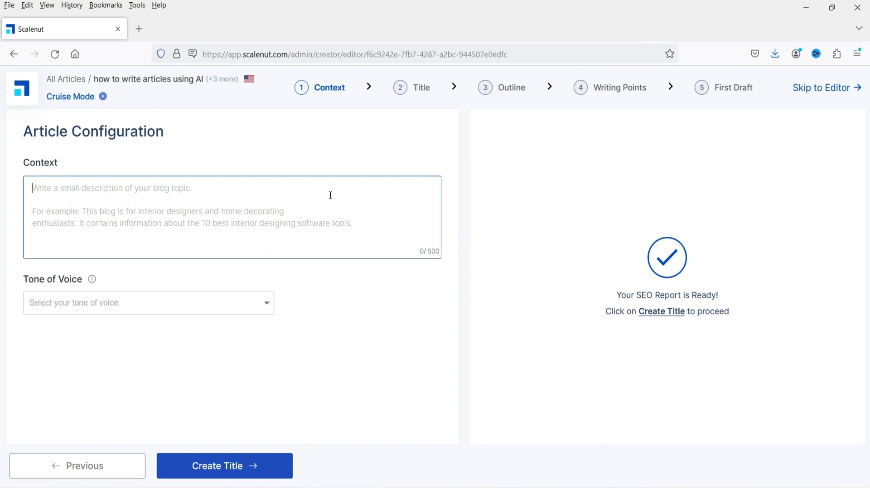
type("i want to write an article on AI generated content for blog posts. How to write article using AI tools. I also want to")
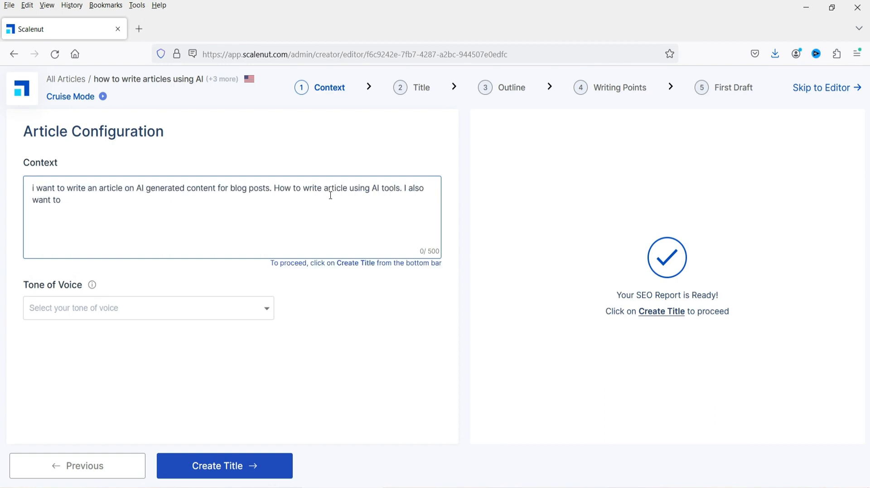
type(" write SEO optimized article that ranks higher in search results. I want detailed information on how to use AI generated co")
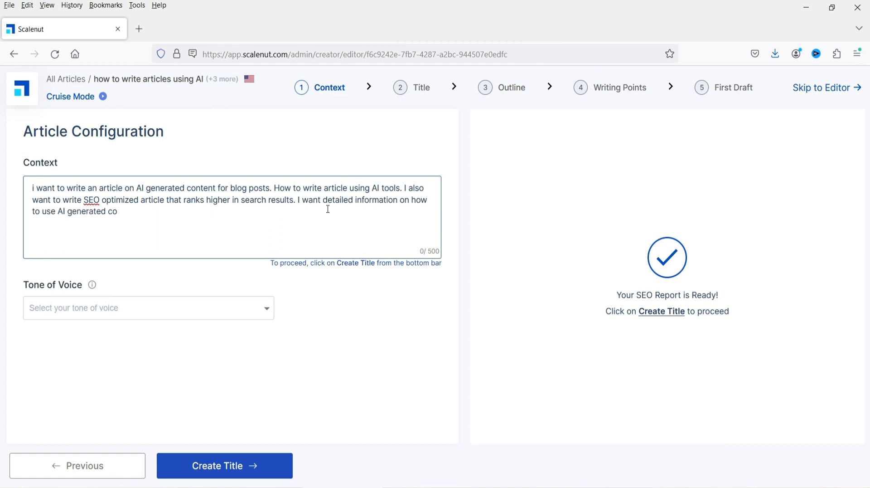
type("ntent for blog post. Write me an article with detailed instructions.")
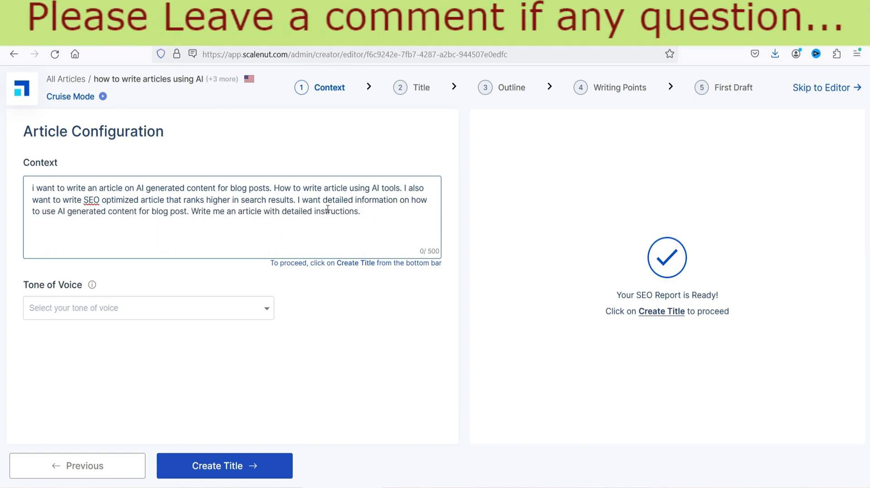
left_click(379, 273)
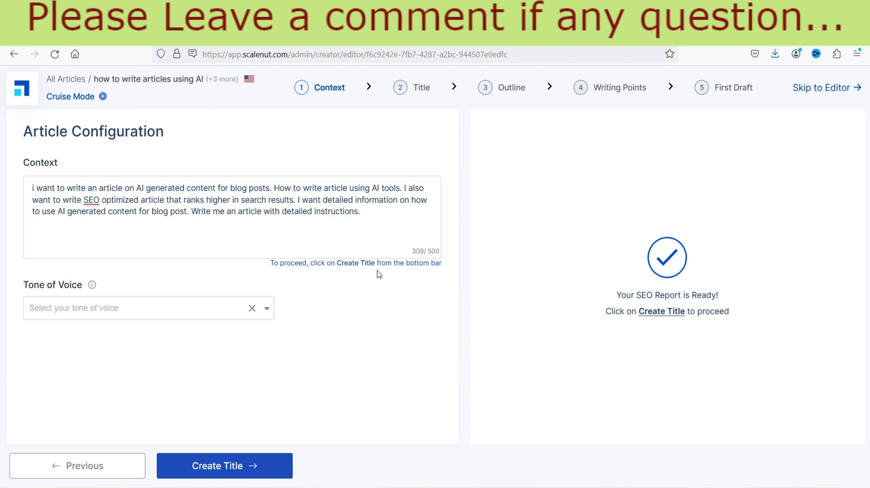
- Generate title ideas, rephrase one, and set the title to How to Write Articles Using AI: A Beginner's Guide
left_click(228, 467)
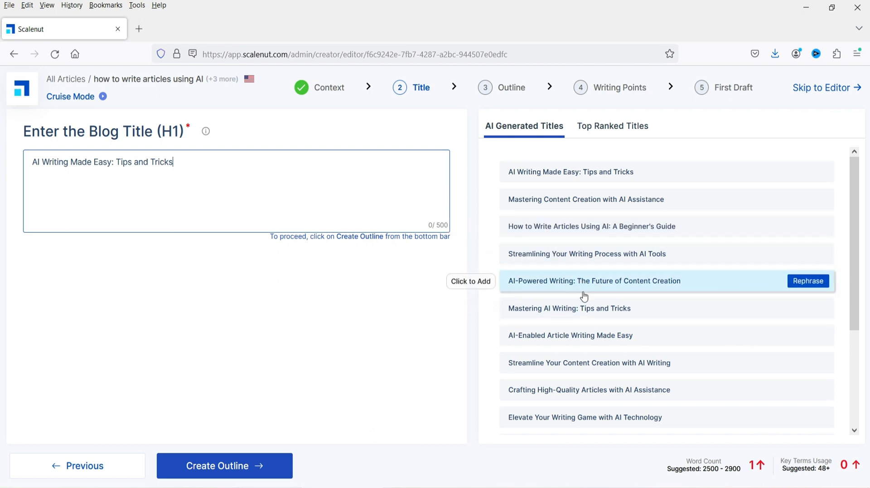
left_click(809, 311)
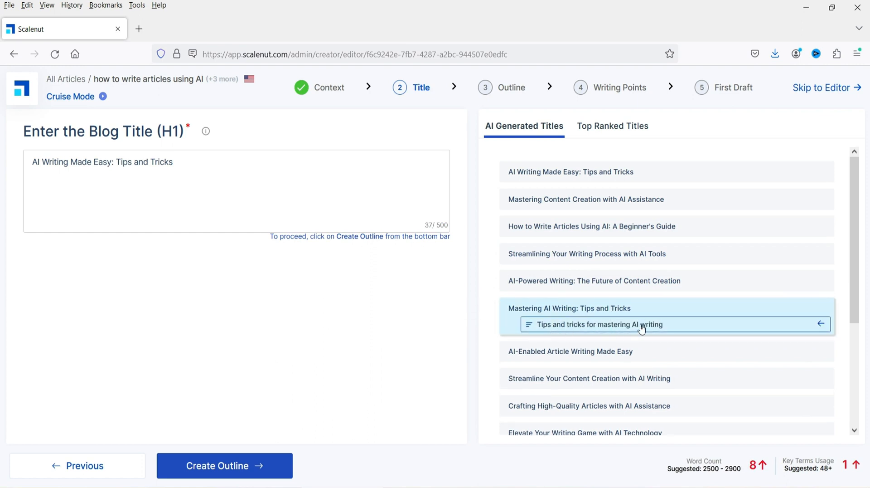
left_click(592, 225)
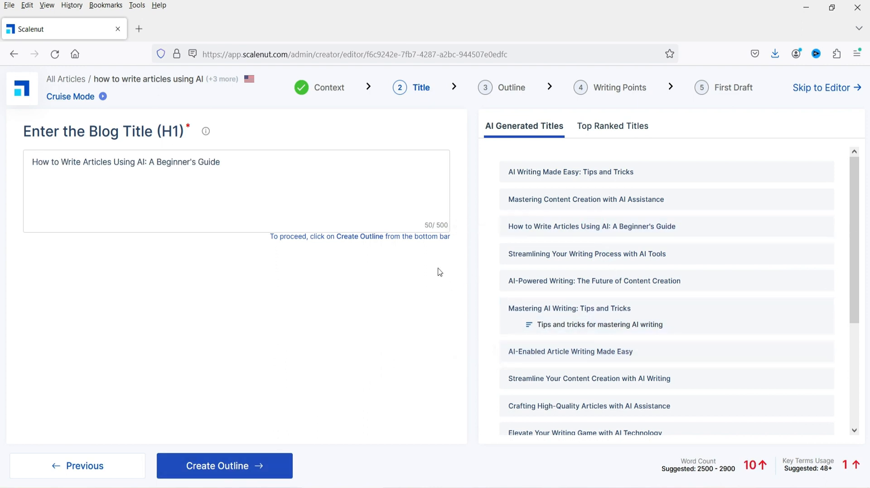
- Browse the remaining title suggestions and generate the article outline
scroll(737, 258, "down", 1)
scroll(737, 257, "down", 3)
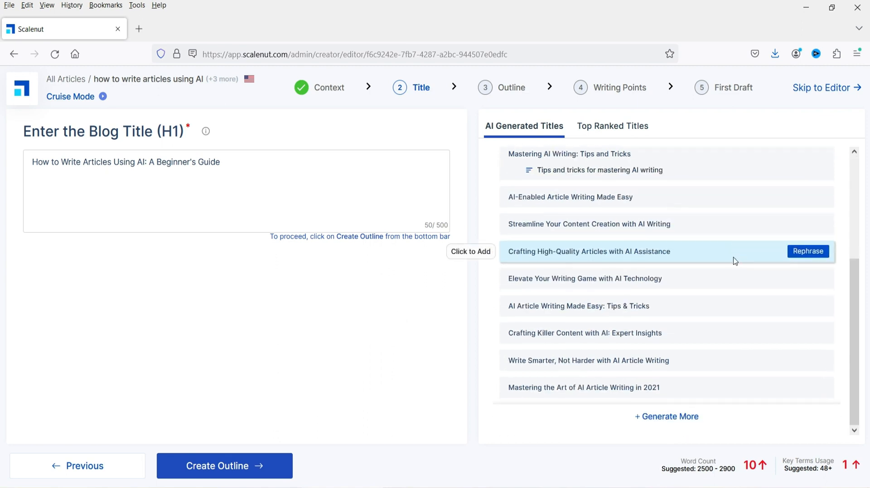
scroll(761, 305, "up", 3)
scroll(748, 305, "down", 3)
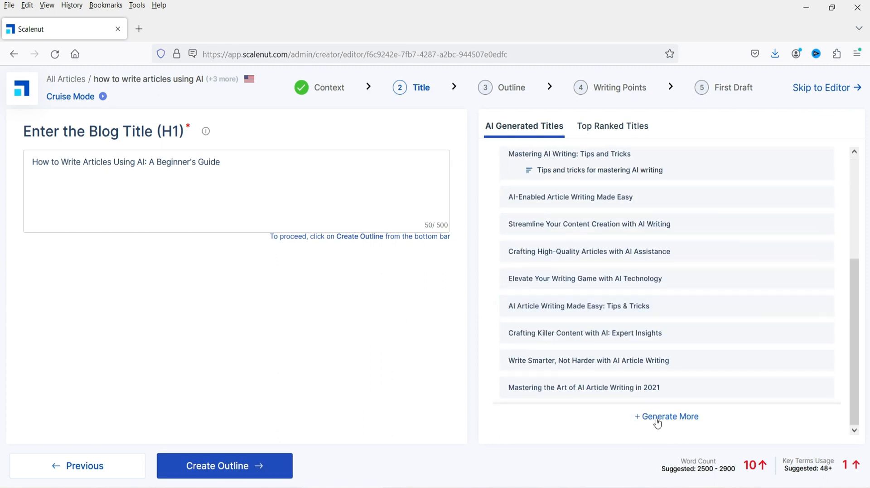
left_click(241, 469)
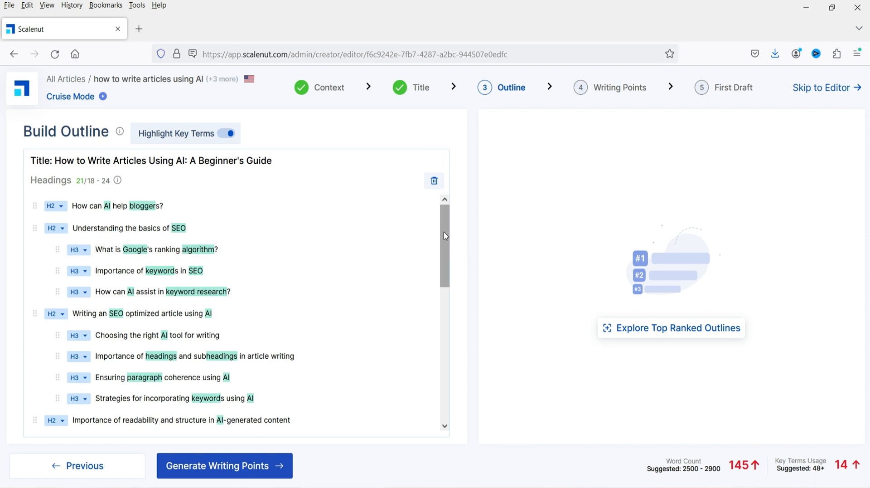
- Scroll through the generated outline headings down to the Questions and Conclusion CTA sections
left_click_drag(444, 232, 446, 361)
mouse_move(428, 314)
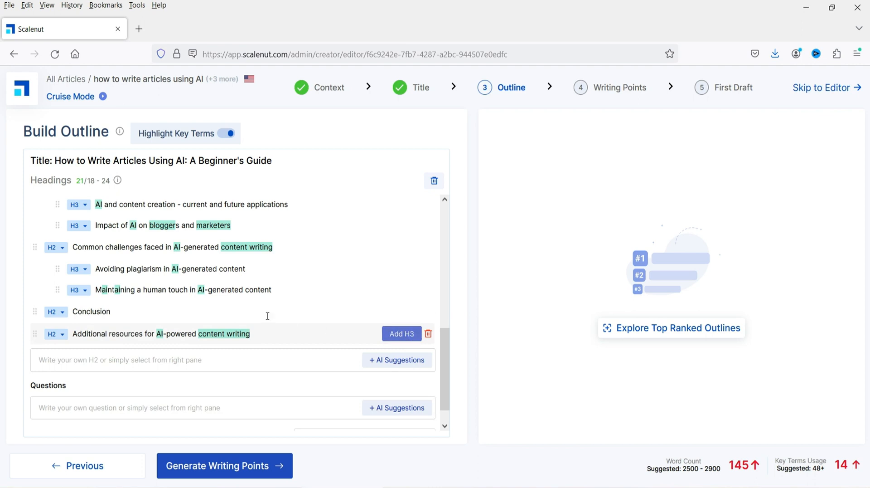
scroll(273, 290, "up", 1)
scroll(273, 289, "down", 2)
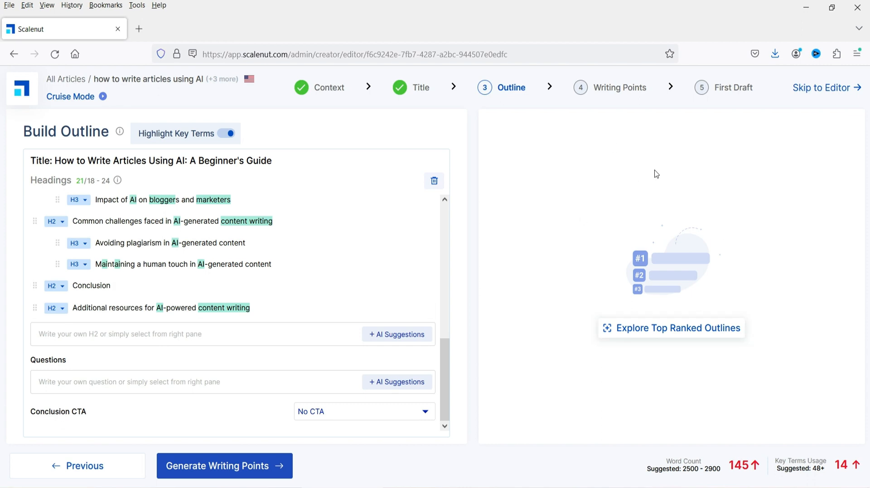
- Open the suggested questions and add Can I use AI to write articles? to the outline, removing the duplicate
left_click(682, 333)
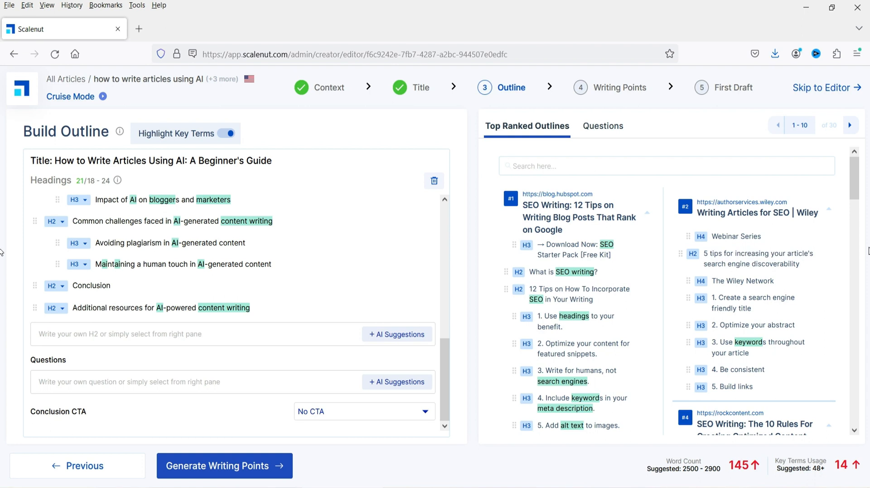
left_click(603, 126)
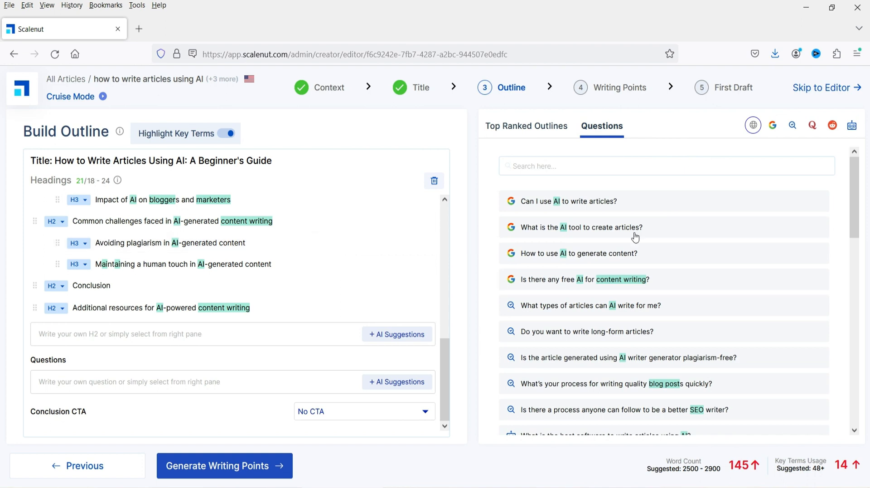
double_click(816, 201)
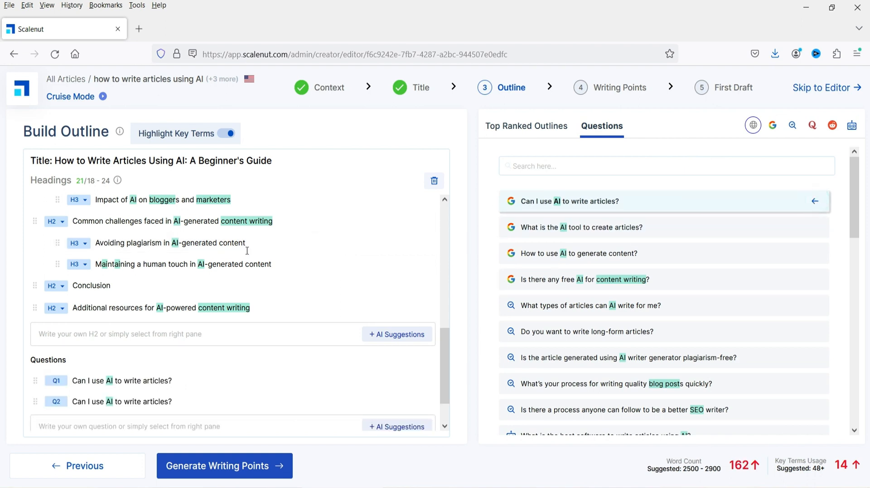
scroll(408, 345, "down", 1)
left_click(428, 360)
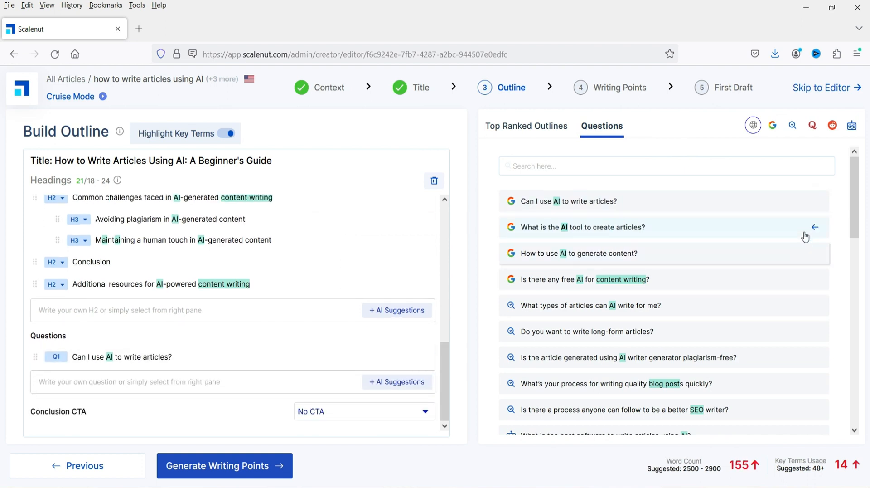
- Add suggested questions about AI tools, generating content, article types, and How can I use AI to write my next article?
double_click(815, 228)
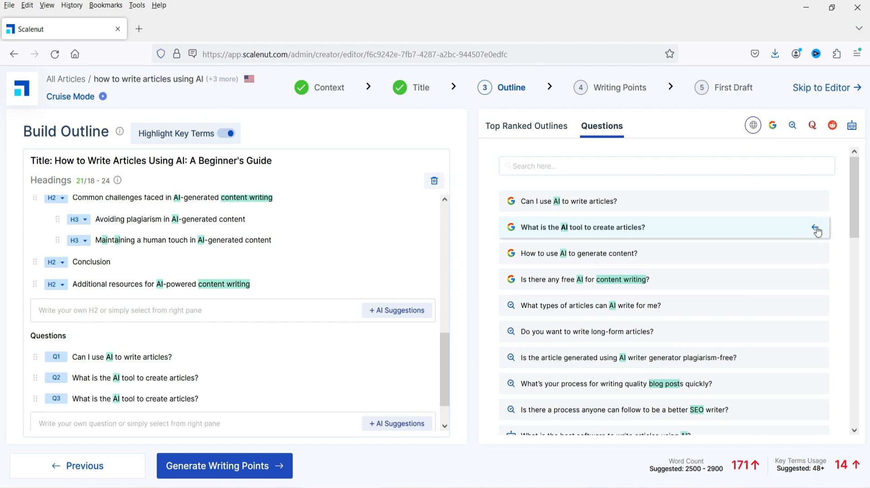
double_click(815, 253)
scroll(316, 364, "down", 2)
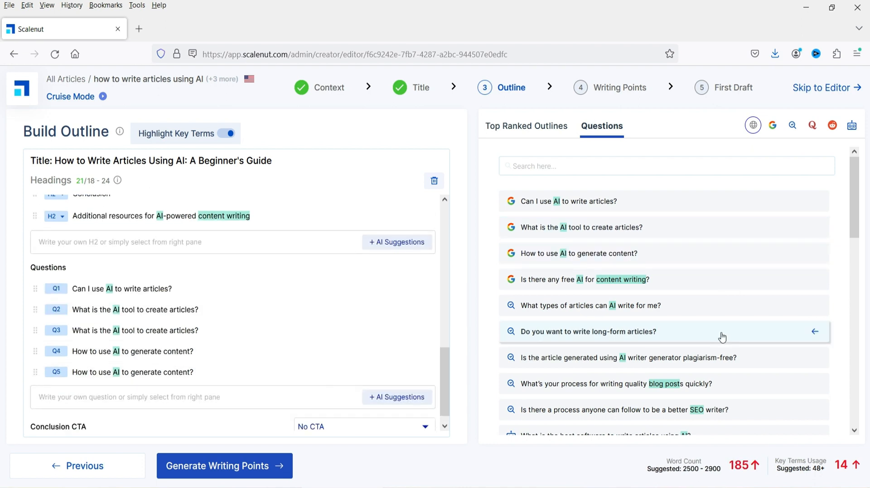
left_click(560, 305)
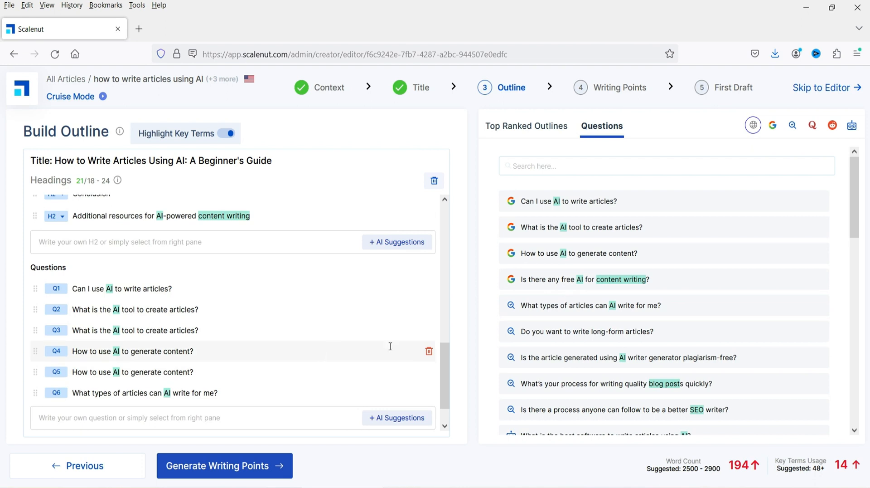
scroll(541, 294, "down", 3)
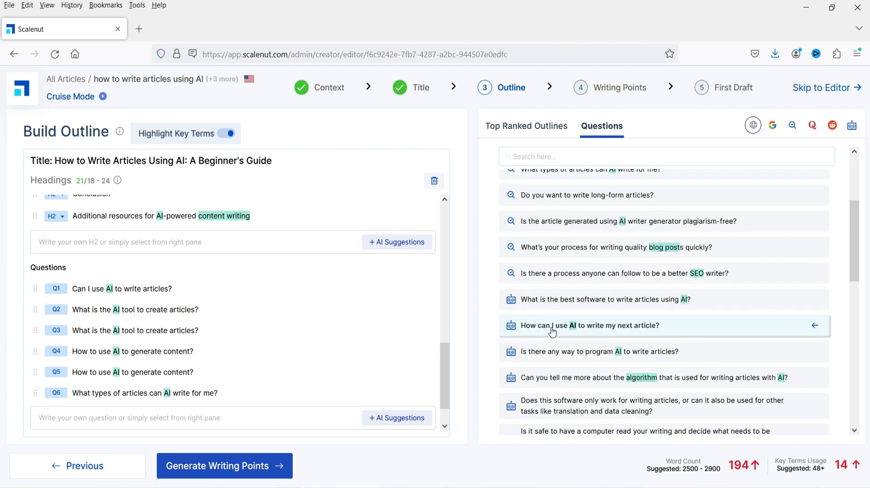
left_click(540, 331)
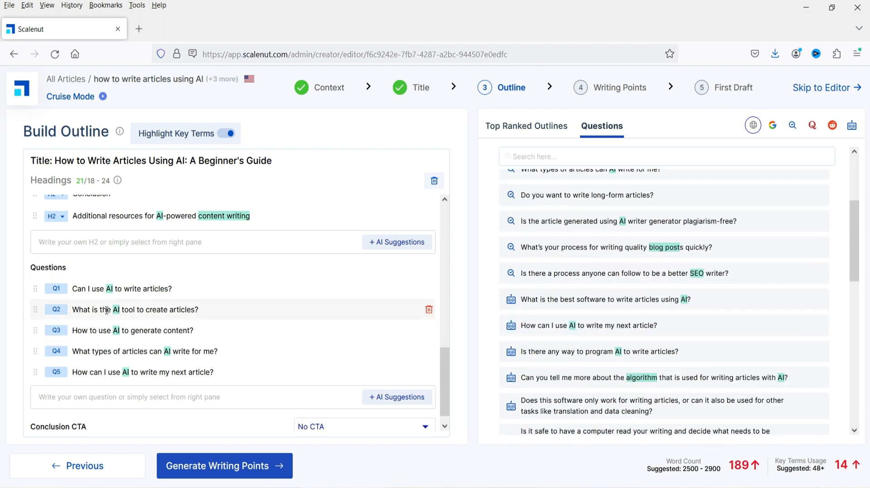
- Add AI-suggested H2 headings Benefits of Using AI for Article Writing and Common Mistakes to Avoid When Writing Articles with AI
scroll(107, 310, "up", 5)
scroll(365, 314, "down", 2)
left_click(383, 317)
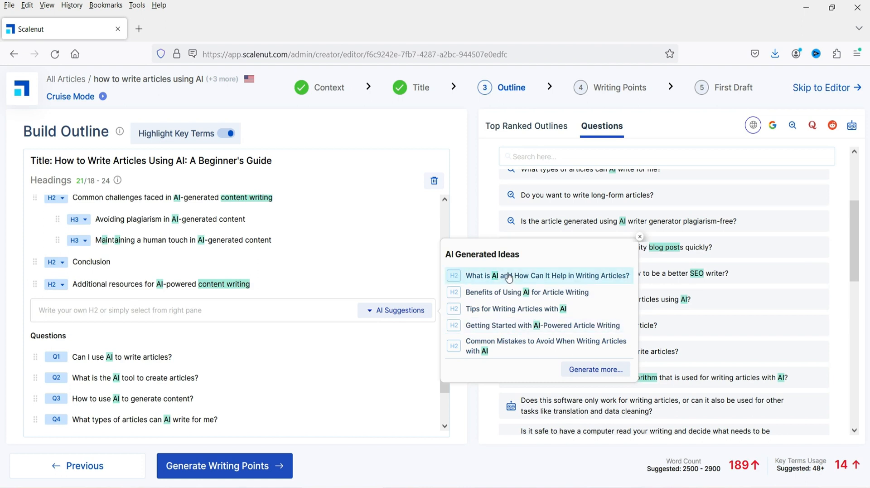
left_click(509, 297)
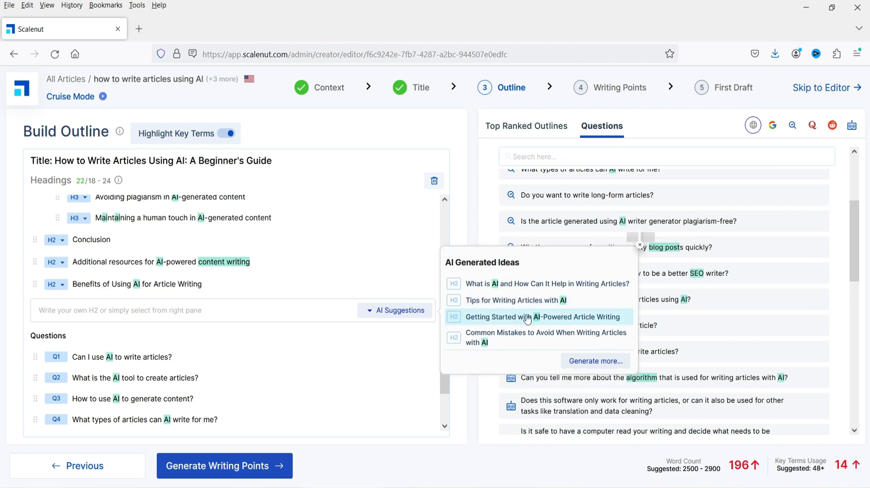
left_click(517, 338)
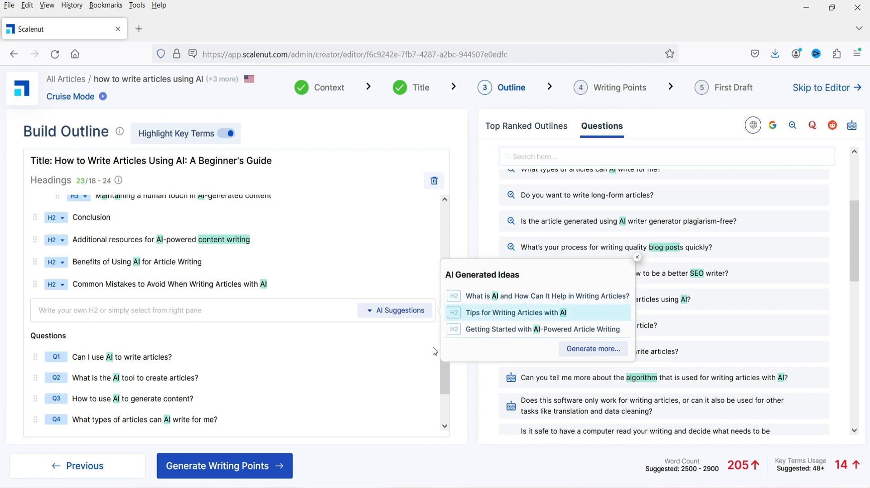
left_click(637, 256)
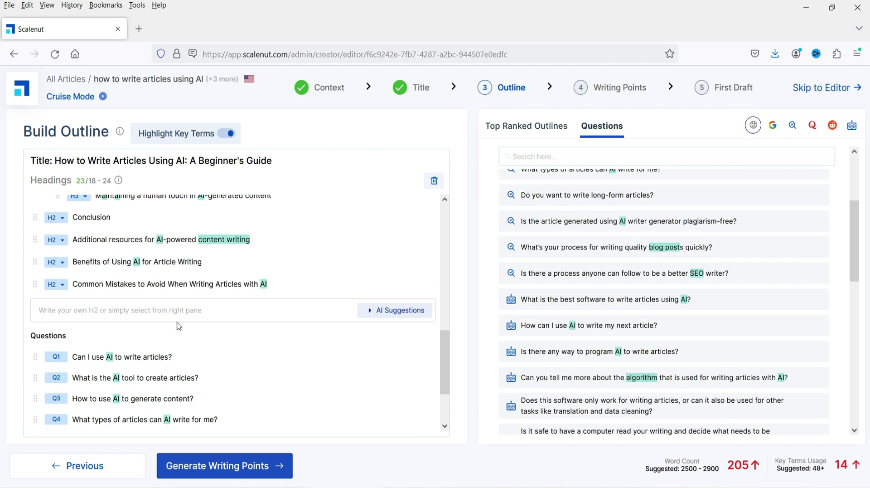
- Review the finished outline and generate the writing points
scroll(167, 312, "up", 8)
scroll(202, 244, "down", 8)
scroll(201, 245, "down", 3)
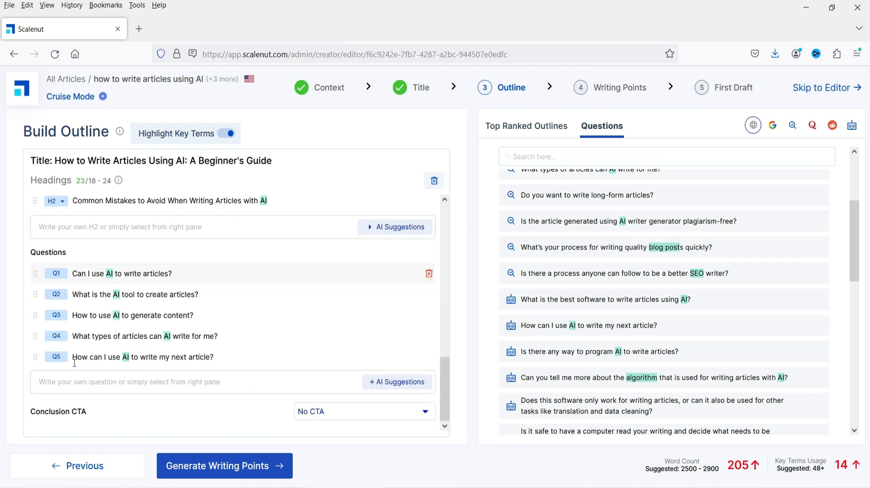
left_click(226, 470)
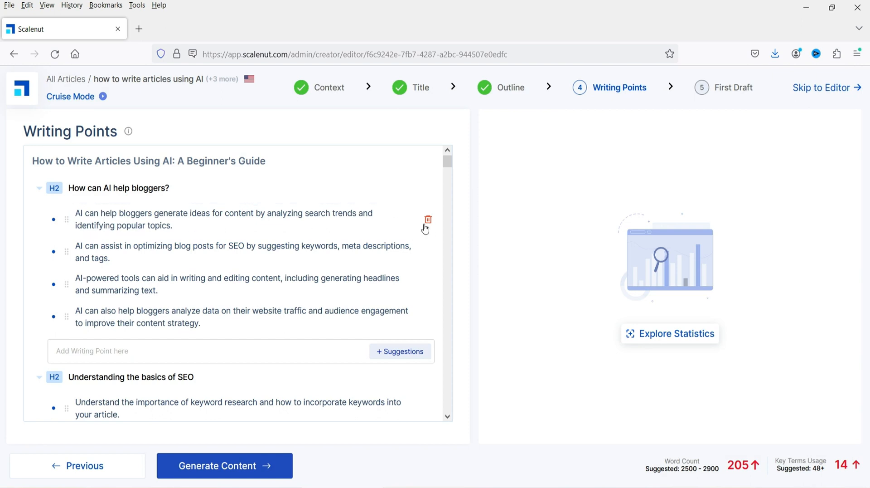
- Review the generated writing points under each heading and generate the first draft content
scroll(188, 266, "down", 5)
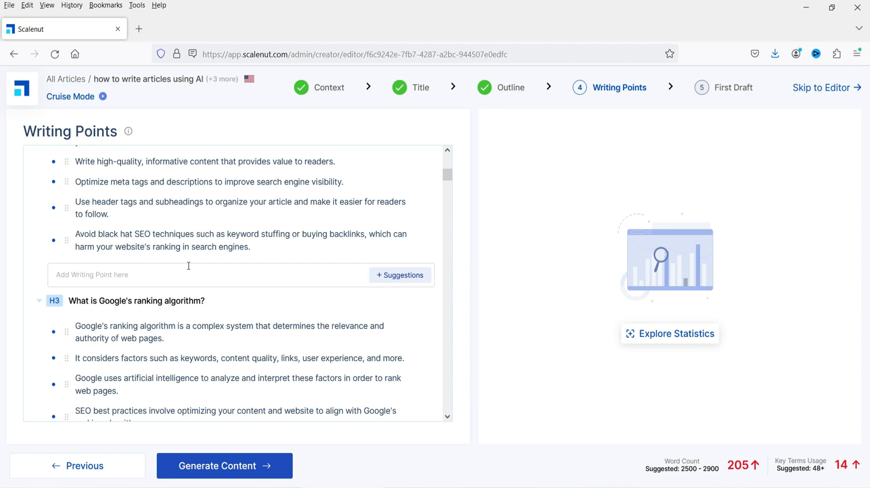
scroll(188, 265, "down", 5)
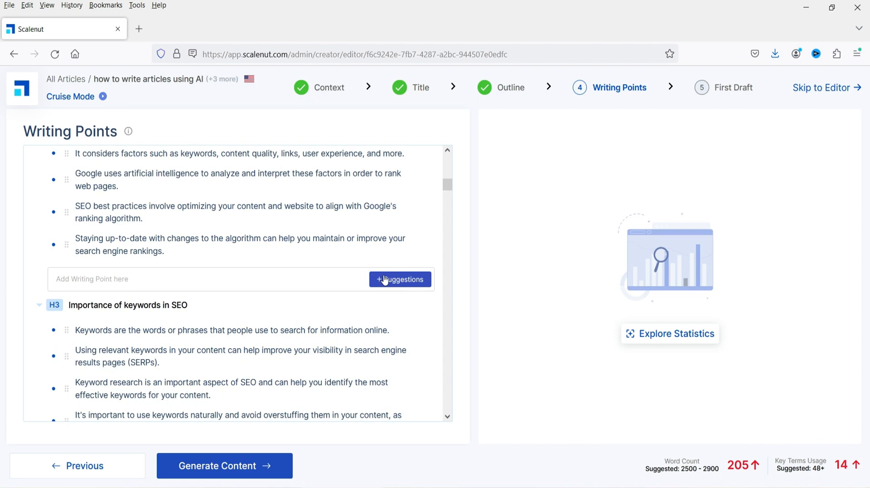
scroll(385, 280, "down", 3)
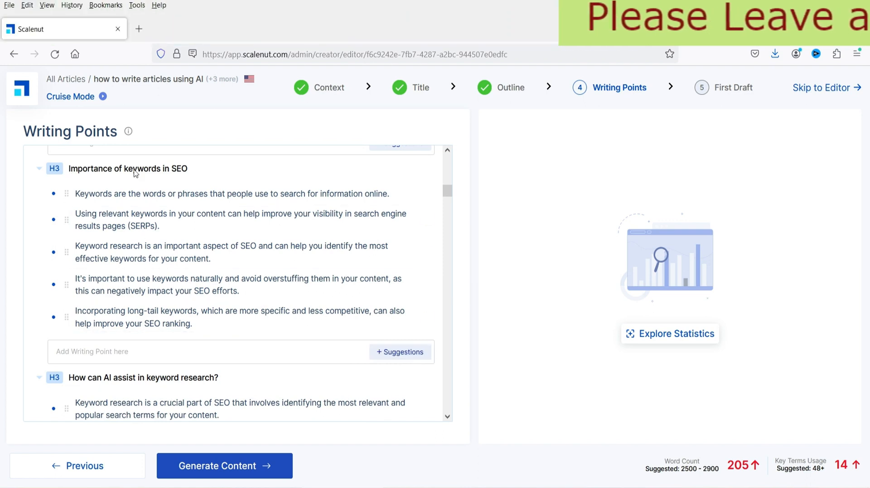
scroll(187, 254, "down", 10)
scroll(185, 253, "down", 15)
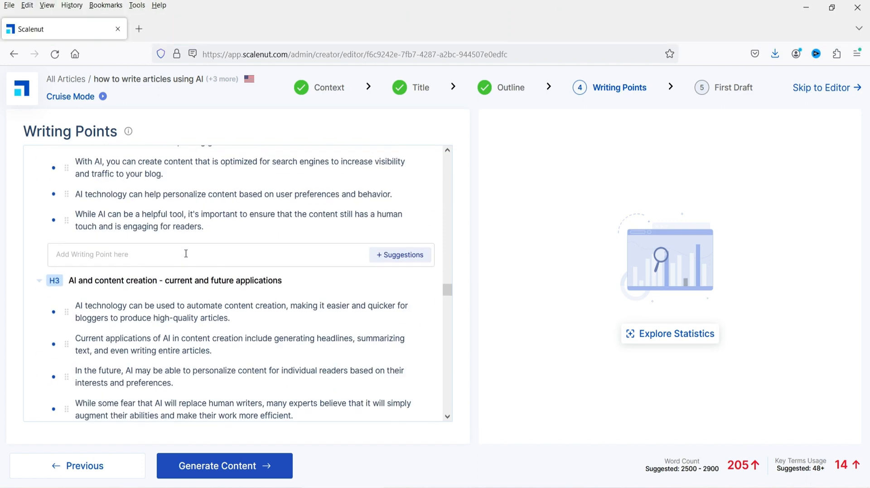
scroll(185, 261, "down", 15)
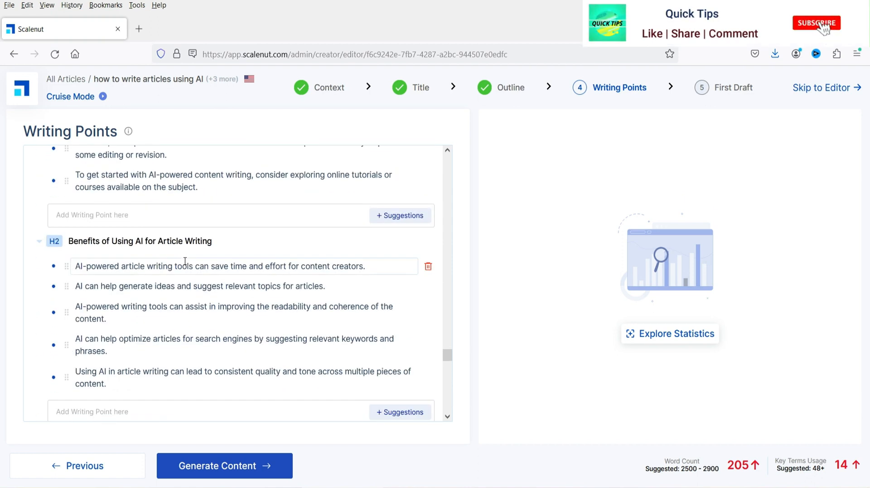
scroll(181, 261, "down", 4)
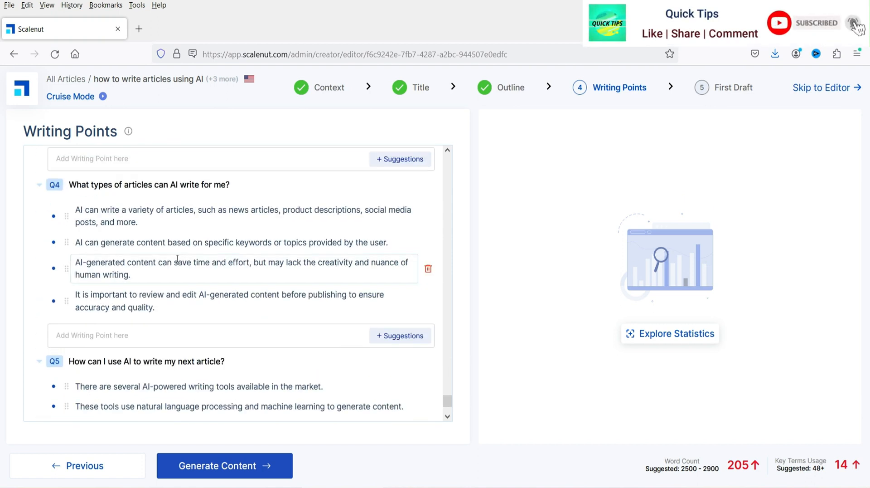
left_click(239, 474)
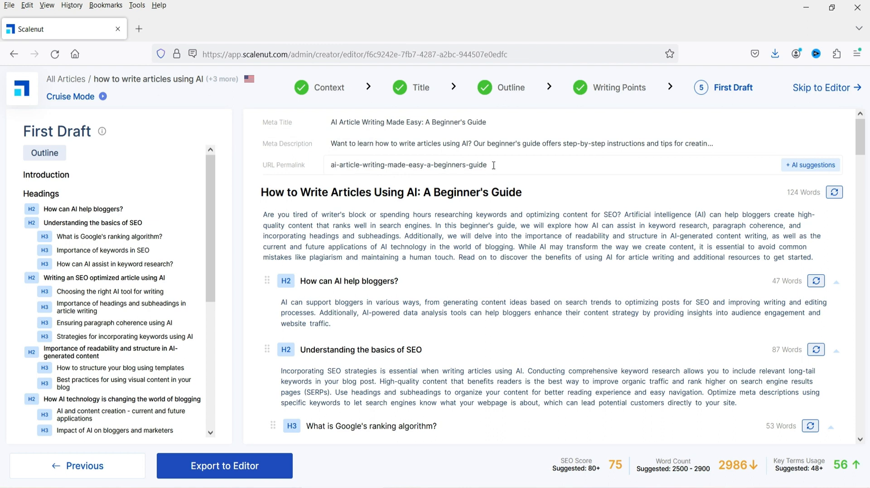
- Export the first draft, with its meta title, description and URL permalink, to the editor
left_click_drag(491, 164, 330, 165)
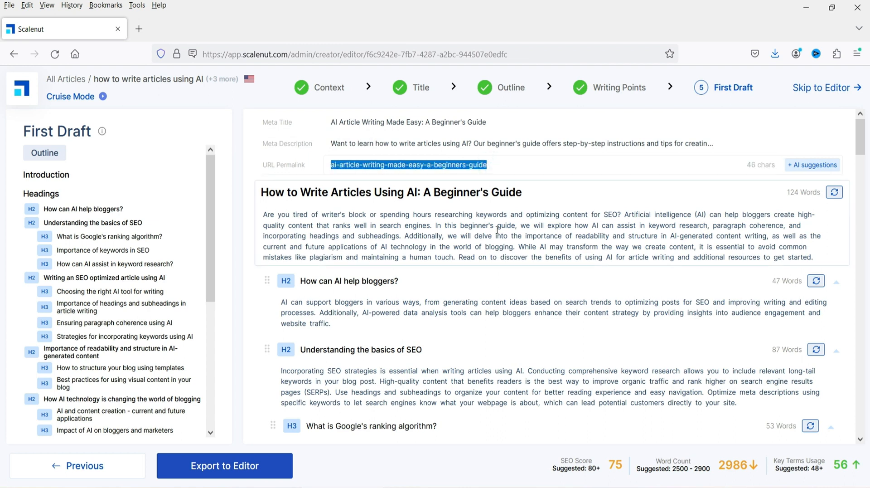
left_click(507, 241)
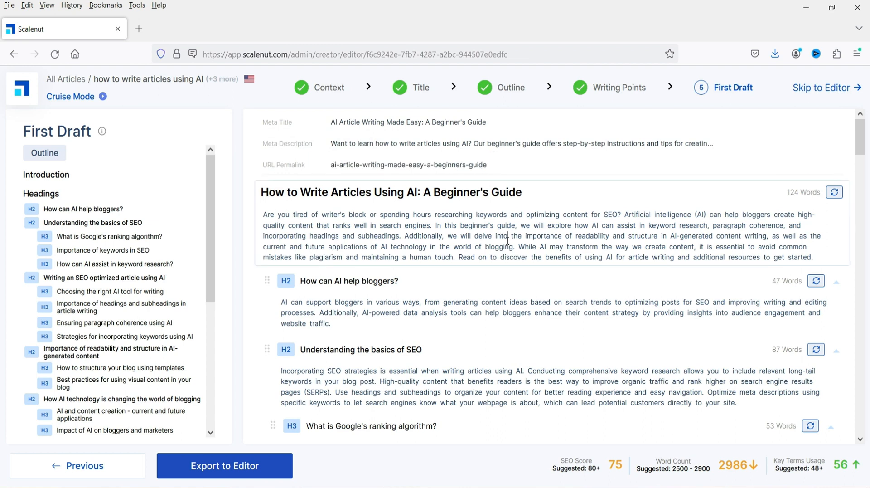
left_click(503, 165)
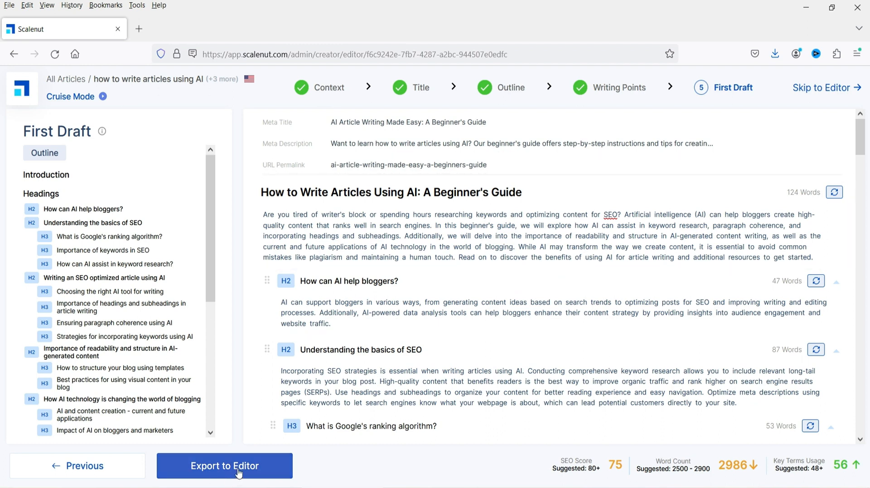
left_click(215, 471)
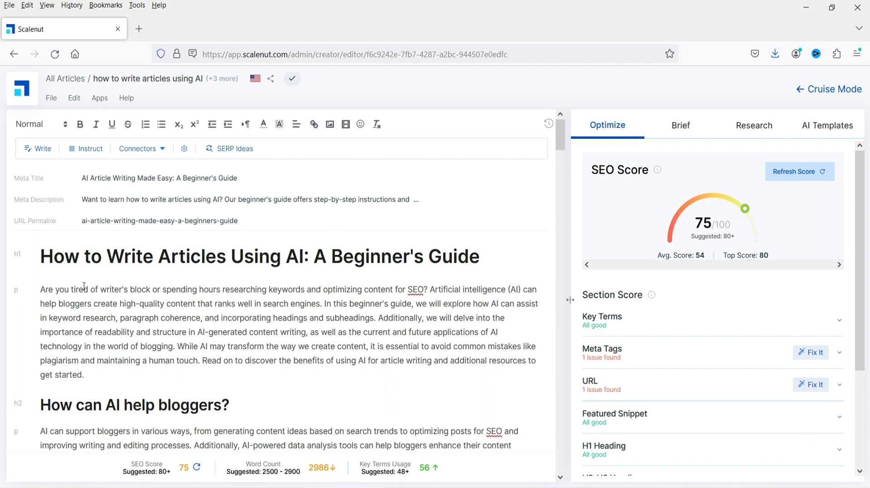
- Scroll through the exported article in the editor to review its headings and paragraphs
scroll(290, 267, "down", 2)
scroll(291, 268, "up", 2)
scroll(261, 290, "down", 5)
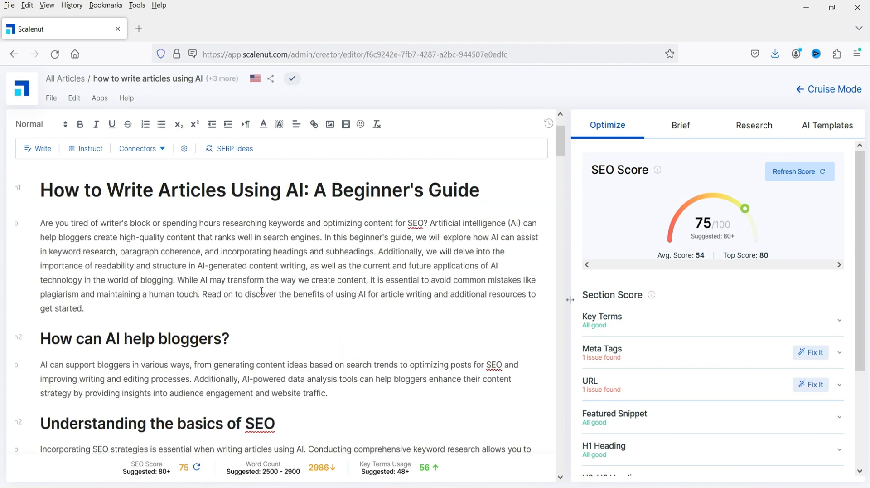
scroll(262, 290, "up", 5)
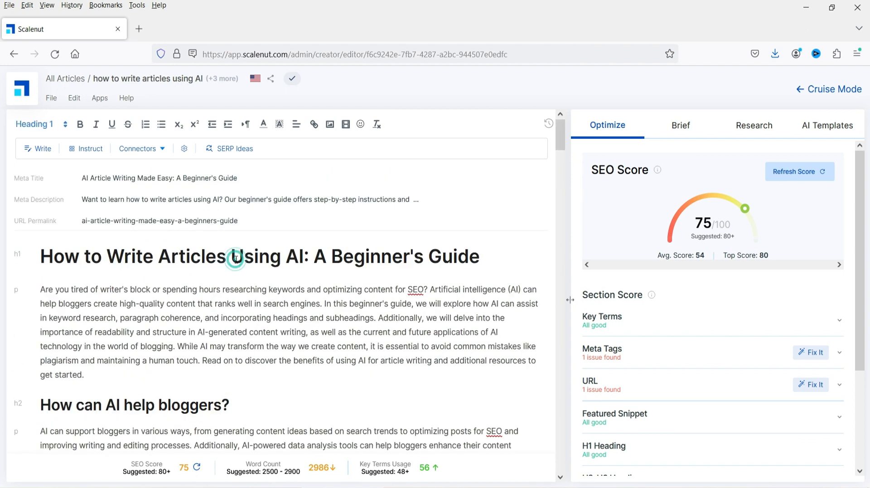
left_click(155, 405)
scroll(381, 297, "down", 2)
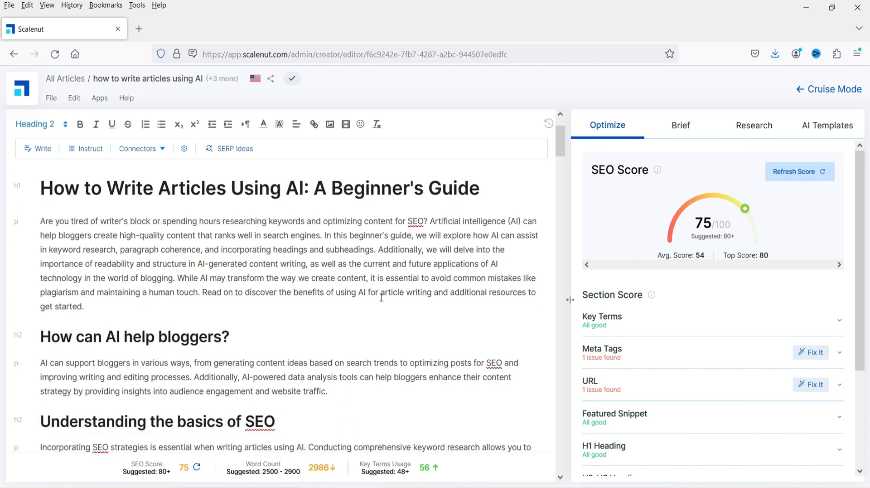
scroll(381, 297, "down", 10)
scroll(383, 298, "up", 2)
scroll(385, 300, "down", 10)
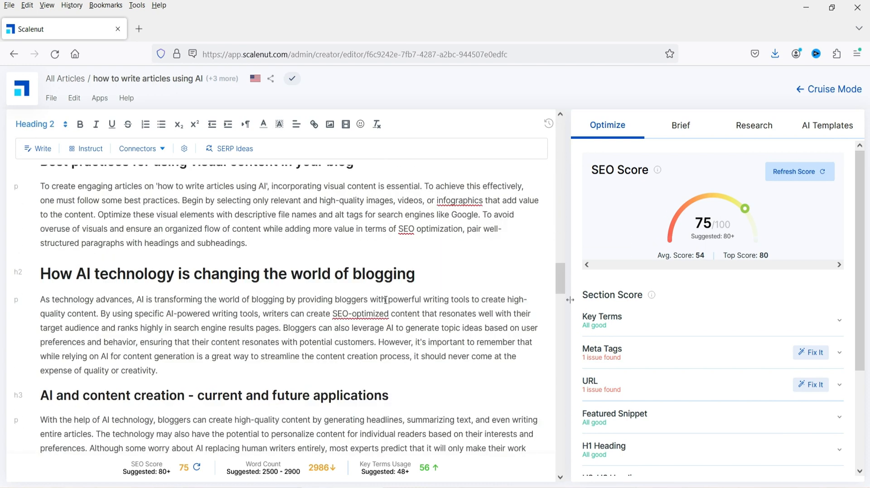
scroll(385, 300, "down", 3)
scroll(379, 303, "up", 20)
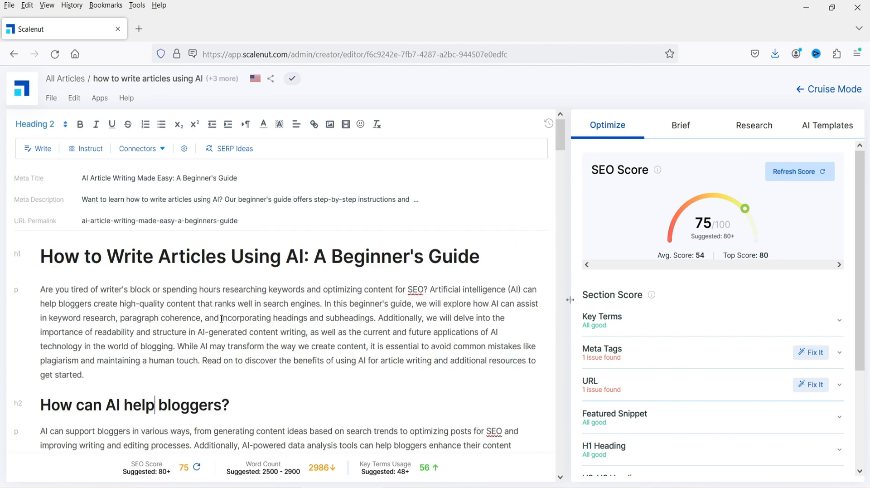
- Copy the introduction paragraph and analyze it in the Writer AI Content Detector
triple_click(97, 347)
key("ctrl+c")
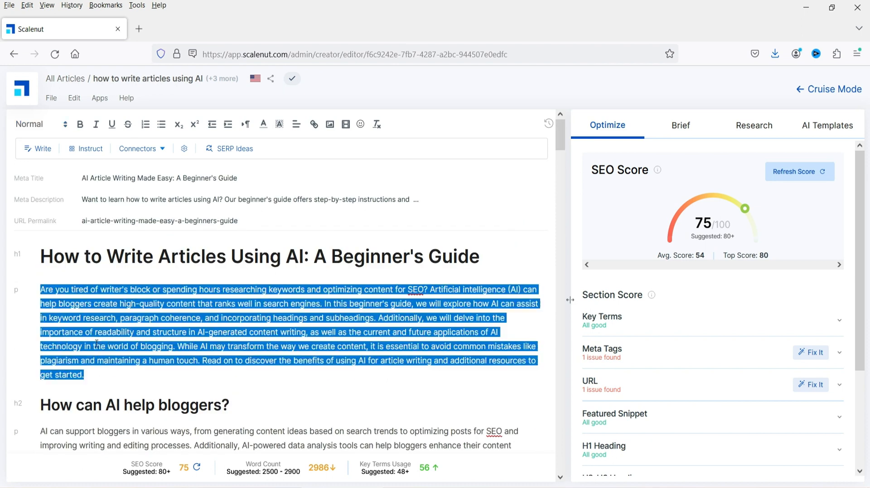
left_click(228, 293)
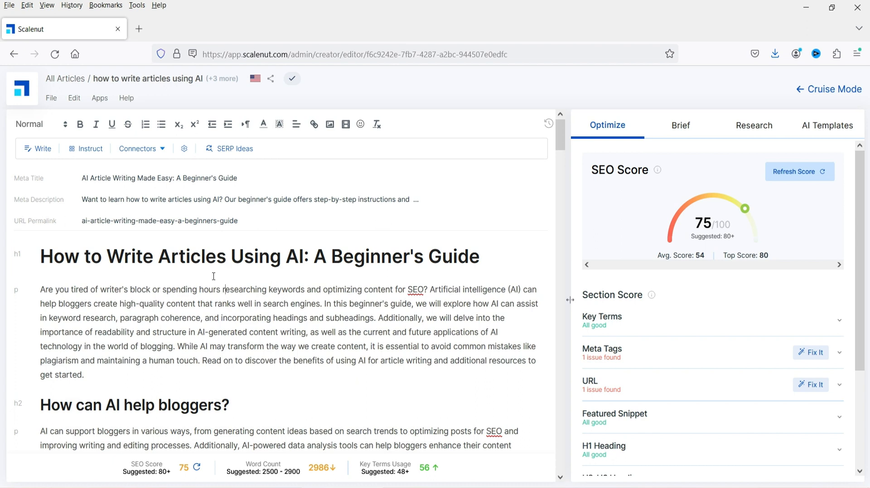
key("alt+Tab")
key("ctrl+v")
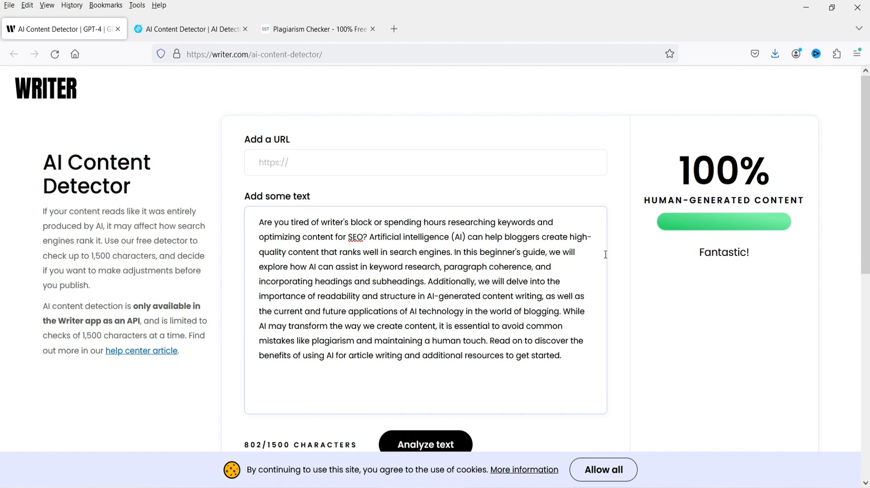
scroll(625, 258, "down", 3)
left_click(450, 322)
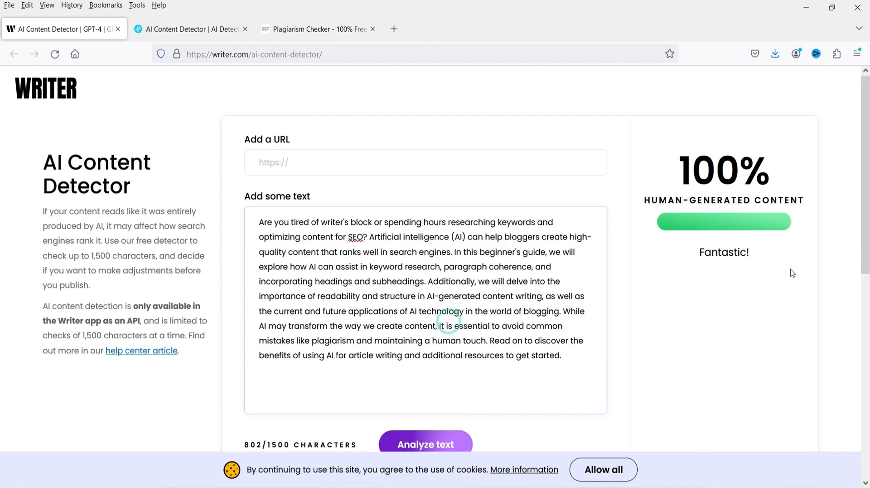
scroll(786, 271, "down", 4)
scroll(784, 271, "up", 4)
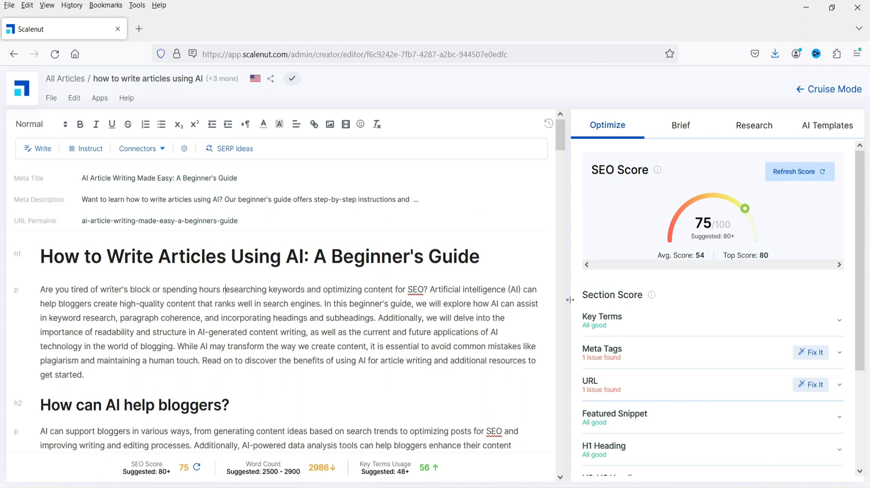
- Copy the Understanding the basics of SEO paragraph, replace the detector text with it, and analyze it
scroll(322, 304, "down", 5)
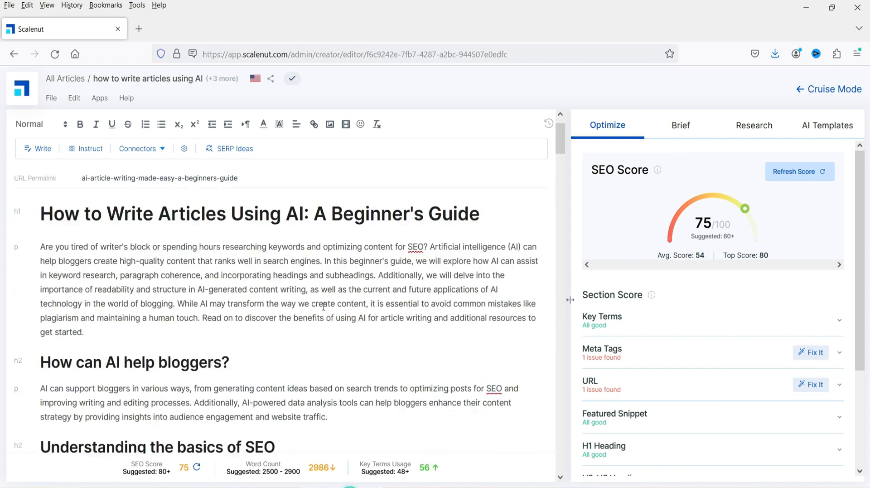
triple_click(162, 258)
key("ctrl+c")
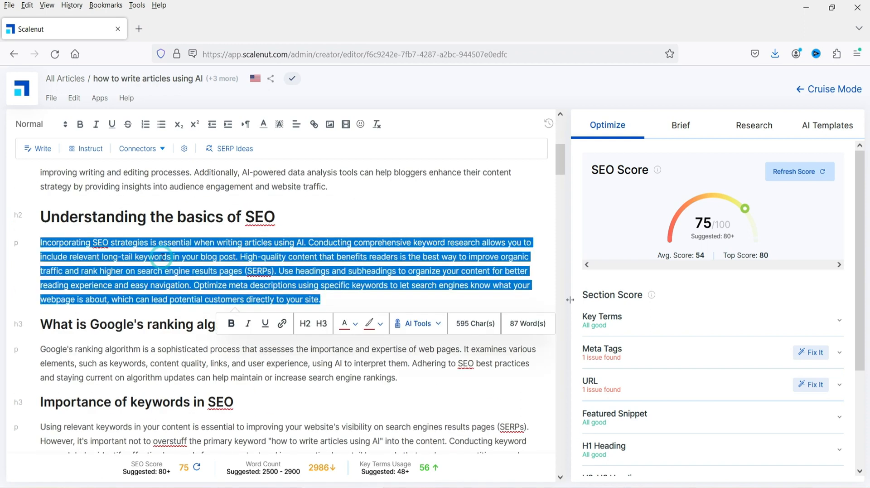
key("alt+Tab")
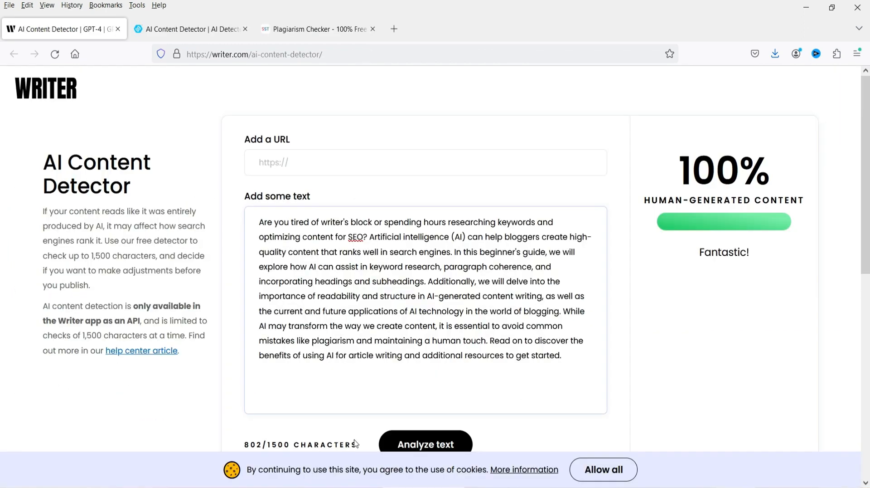
triple_click(396, 285)
key("ctrl+v")
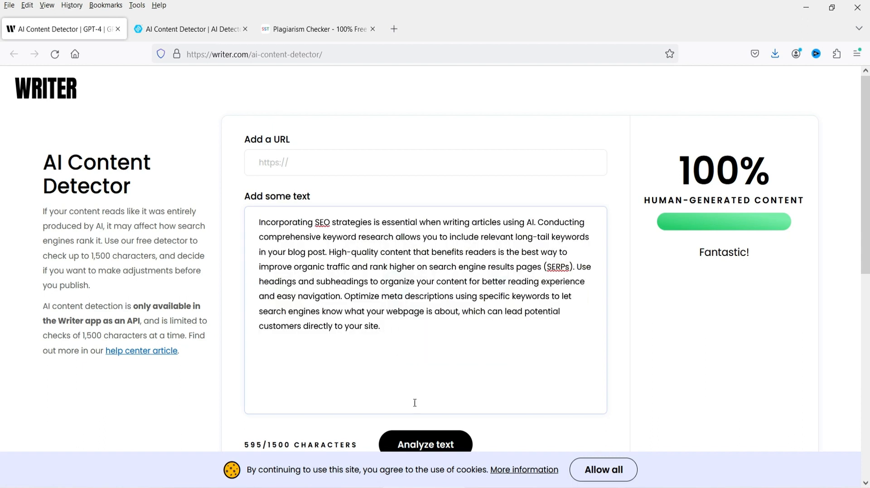
scroll(666, 320, "down", 3)
left_click(436, 321)
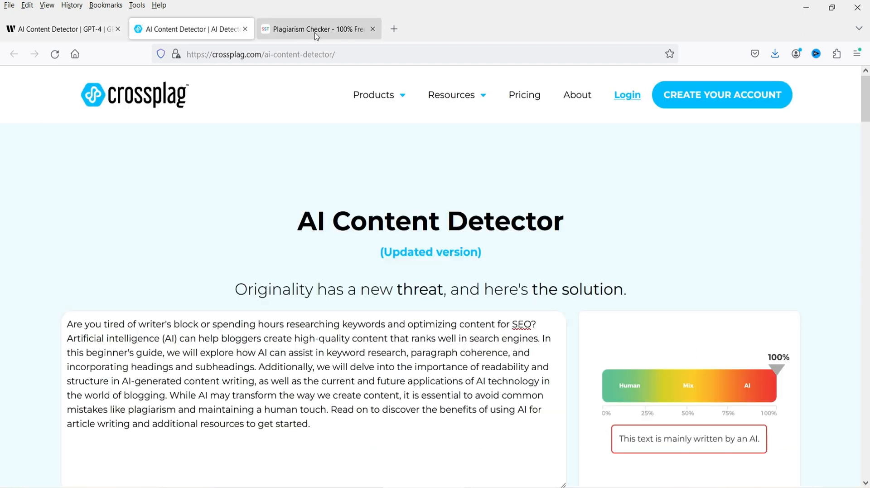
- Paste the copied paragraph into the SmallSEOTools Plagiarism Checker and run Check Plagiarism
left_click(316, 33)
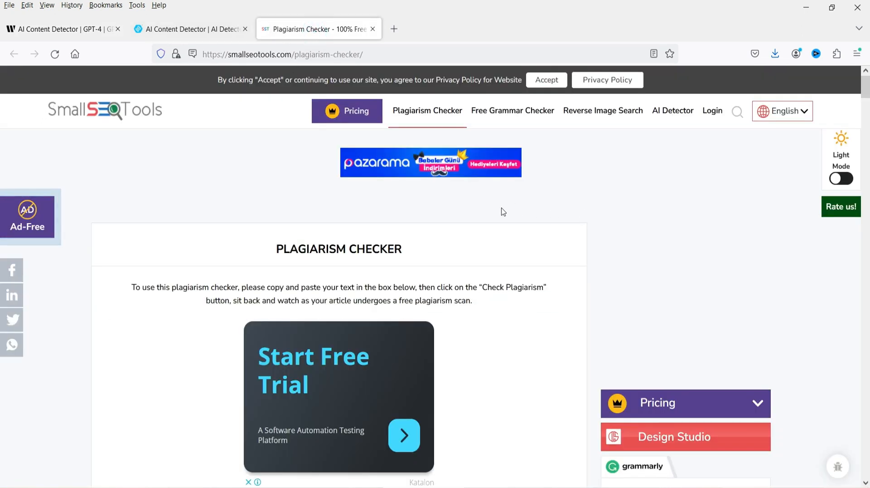
scroll(502, 210, "down", 6)
left_click(199, 266)
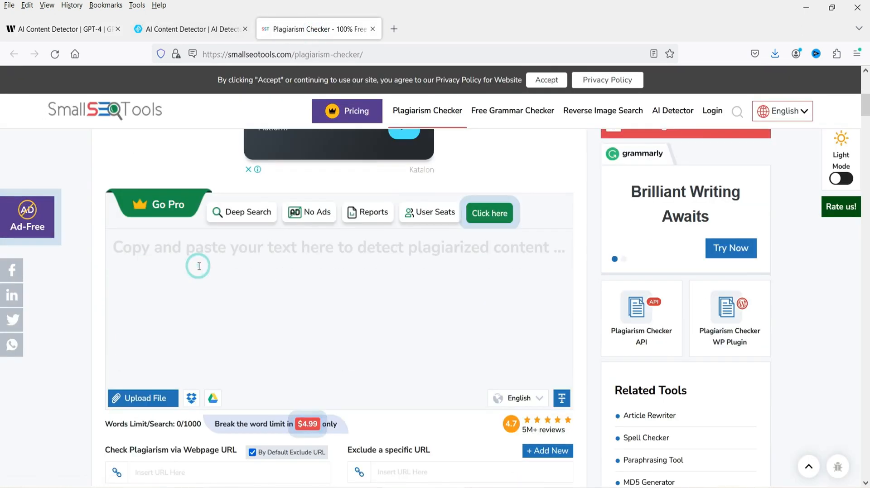
key("ctrl+v")
scroll(195, 267, "down", 5)
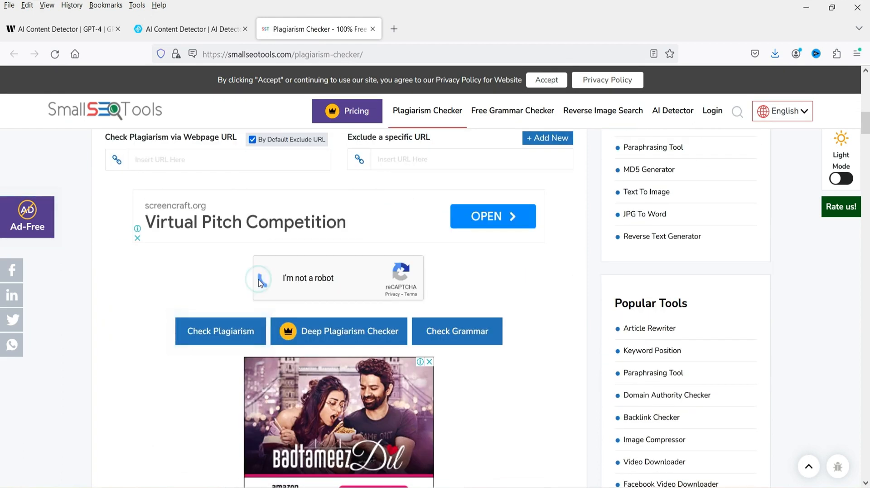
left_click(217, 329)
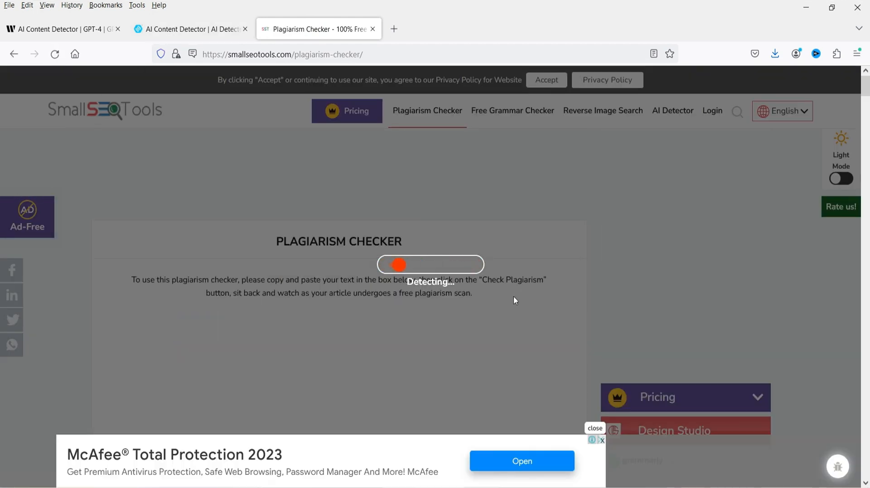
- Copy the introduction paragraph, paraphrase it in QuillBot's Standard mode, and copy the full rewritten text
key("alt+Tab")
triple_click(222, 296)
key("ctrl+c")
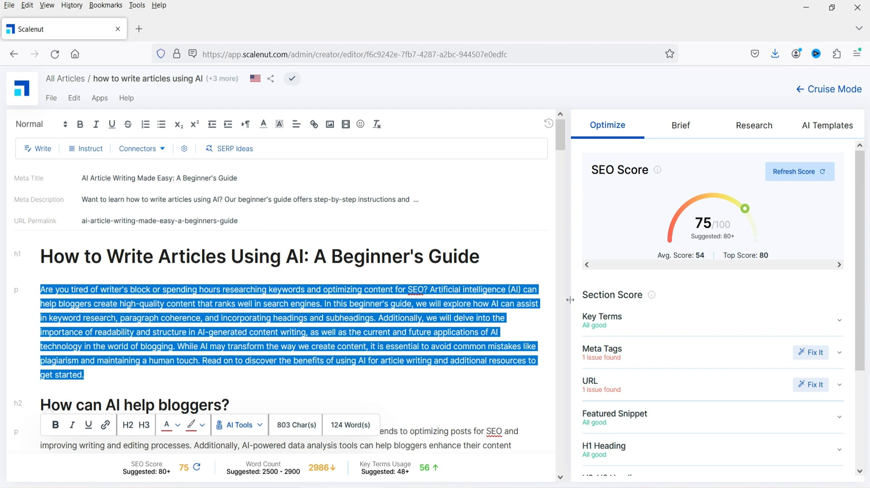
key("alt+Tab")
left_click(245, 196)
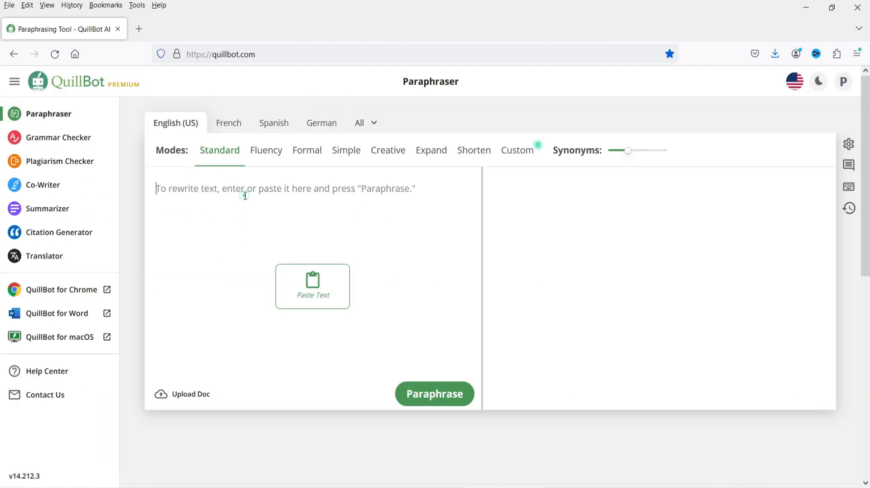
key("ctrl+v")
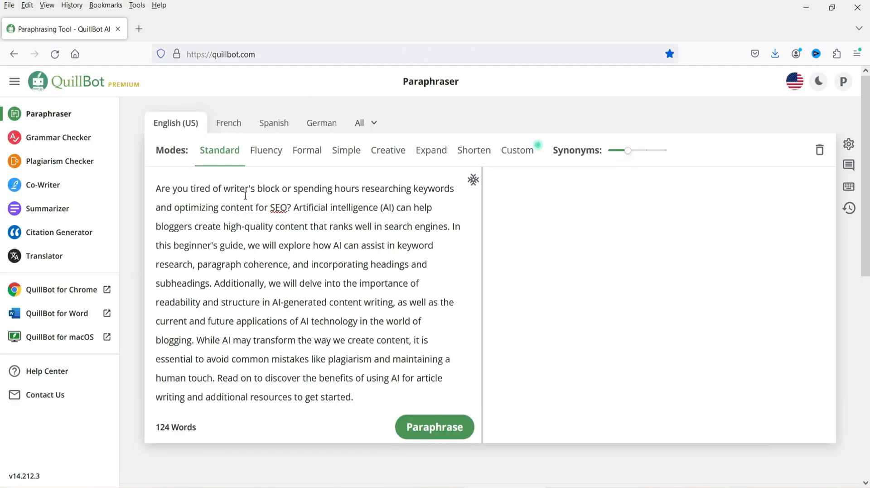
left_click(453, 432)
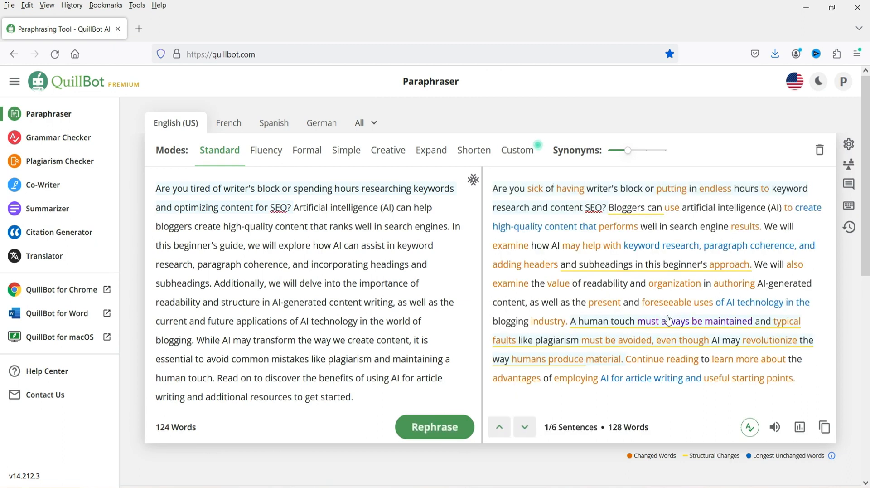
left_click(825, 427)
key("alt+Tab")
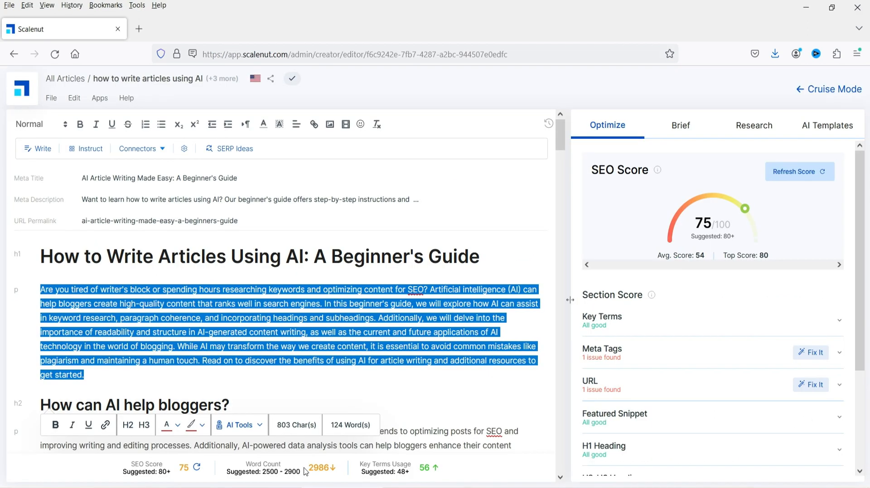
- Replace the article's introduction paragraph with the paraphrased text
triple_click(164, 316)
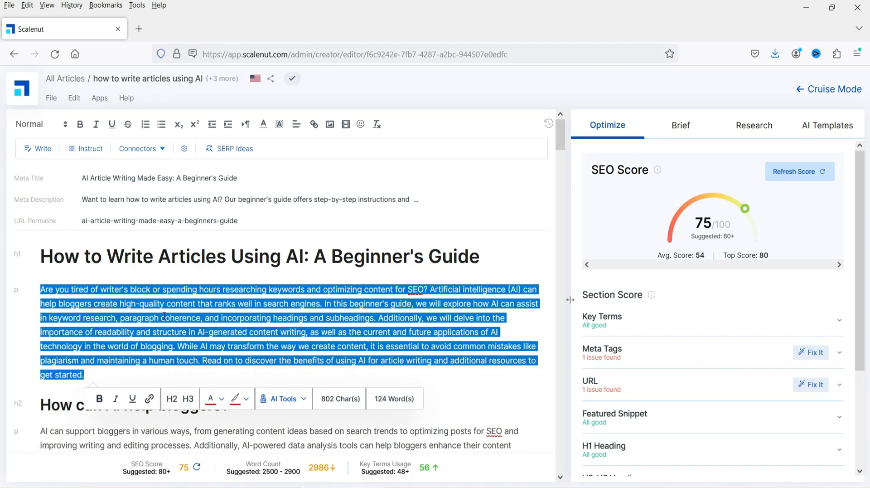
type("Are you sick of having writer's block or putting in endless hours to keyword research and content SEO? Bloggers can use artificial intelligence (AI) to create high-quality content that performs well in search engine results. We will examine how AI may help with keyword research, paragraph coherence, and adding headers and subheadings in this beginner's approach. We will also examine the value of readability and organization in authoring AI-generated content, as well as the present and foreseeable uses of AI technology in the blogging industry. A human touch must always be maintained and typical faults like plagiarism must be avoided, even though AI may revolutionize the way humans produce material. Continue reading to learn more about the advantages of employing AI for article writing and useful starting points.")
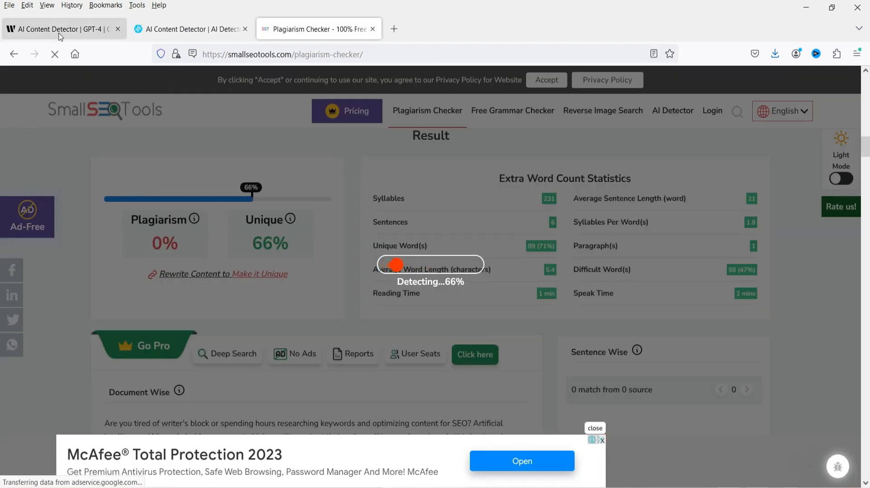
- Paste the paraphrased paragraph into the Crossplag AI Content Detector, replacing the old text, and run Check
left_click(60, 36)
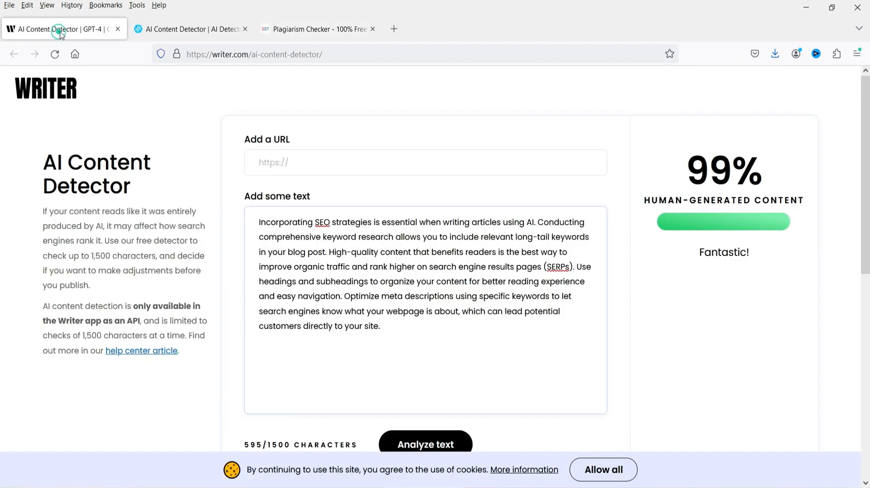
left_click(181, 24)
triple_click(239, 344)
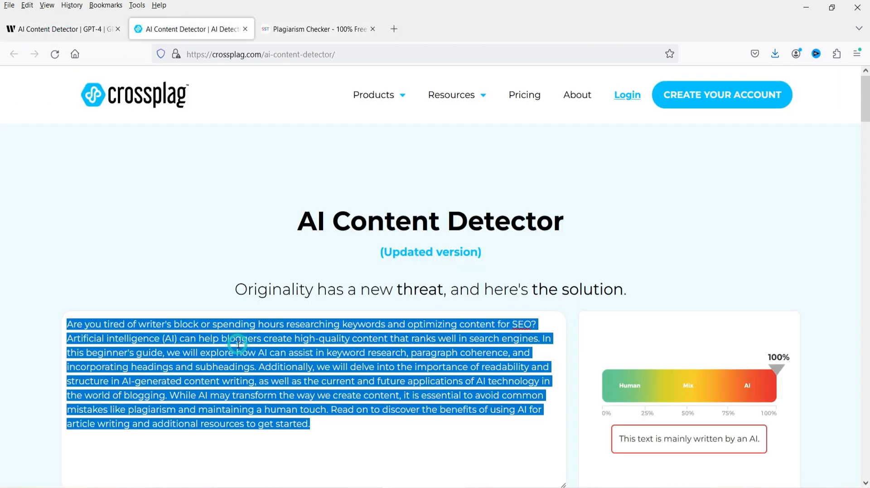
type("Are you sick of having writer's block or putting in endless hours to keyword research and content SEO? Bloggers can use artificial intelligence (AI) to create high-quality content that performs well in search engine results. We will examine how AI may help with keyword research, paragraph coherence, and adding headers and subheadings in this beginner's approach. We will also examine the value of readability and organization in authoring AI-generated content, as well as the present and foreseeable uses of AI technology in the blogging industry. A human touch must always be maintained and typical faults like plagiarism must be avoided, even though AI may revolutionize the way humans produce material. Continue reading to learn more about the advantages of employing AI for article writing and useful starting points.")
scroll(639, 216, "down", 3)
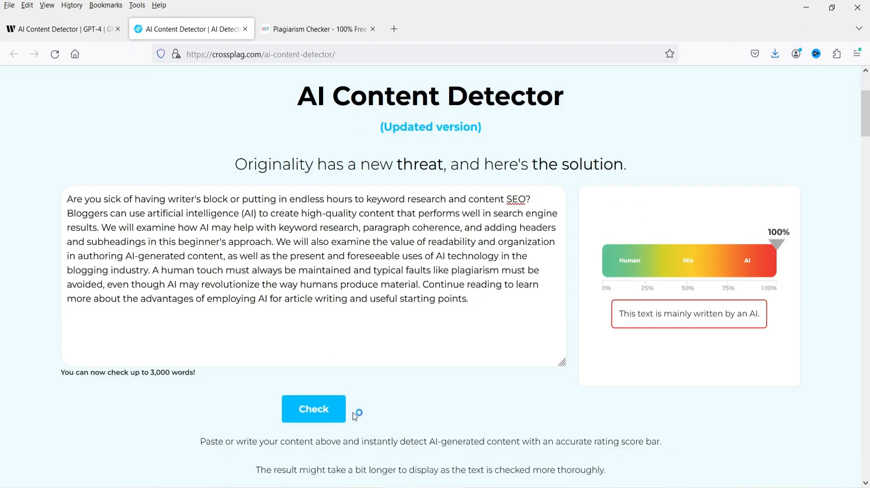
left_click(325, 410)
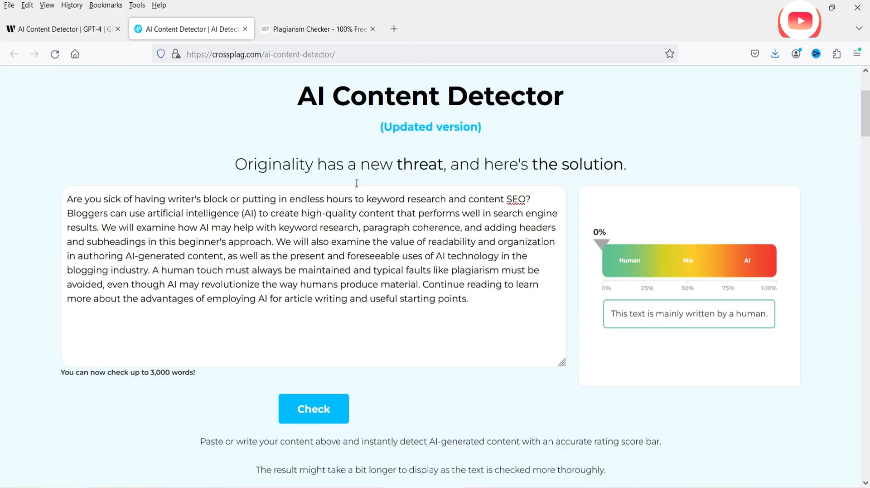
- Replace the Writer AI Content Detector text with the paraphrased paragraph and analyze it
left_click(52, 30)
key("ctrl+a")
type("Are you sick of having writer's block or putting in endless hours to keyword research and content SEO? Bloggers can use artificial intelligence (AI) to create high-quality content that performs well in search engine results. We will examine how AI may help with keyword research, paragraph coherence, and adding headers and subheadings in this beginner's approach. We will also examine the value of readability and organization in authoring AI-generated content, as well as the present and foreseeable uses of AI technology in the blogging industry. A human touch must always be maintained and typical faults like plagiarism must be avoided, even though AI may revolutionize the way humans produce material. Continue reading to learn more about the advantages of employing AI for article writing and useful starting points.")
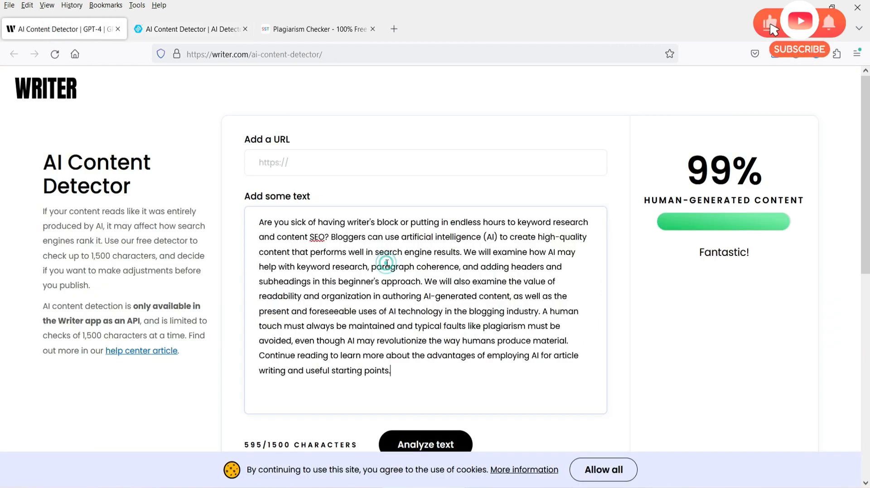
left_click(427, 444)
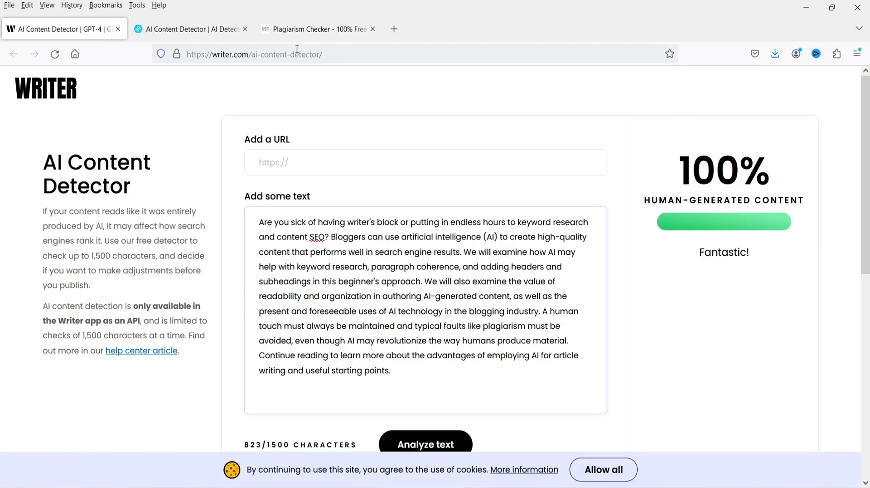
- Compare the detector and plagiarism checker results, highlighting the Plagiarism and Unique percentages
left_click(316, 29)
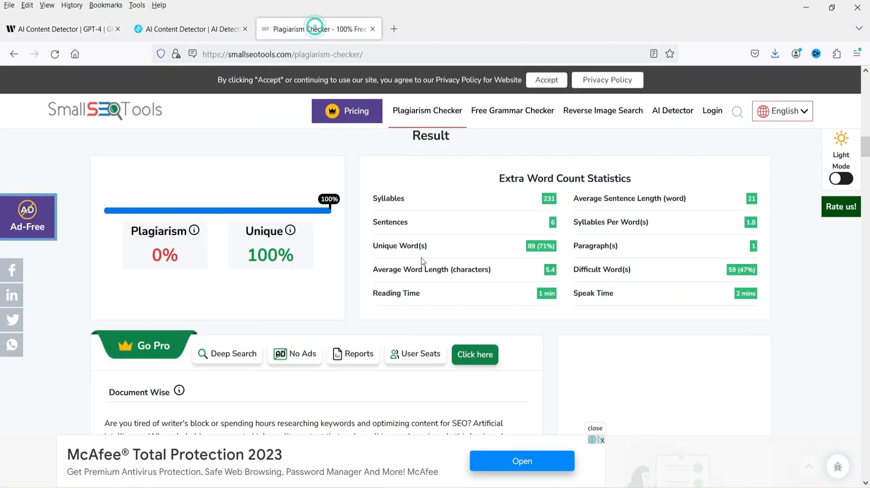
left_click(59, 27)
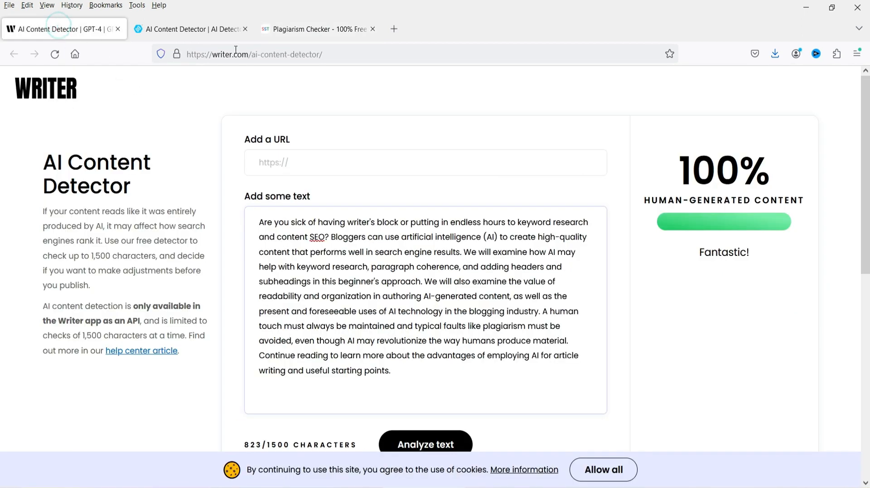
left_click(317, 28)
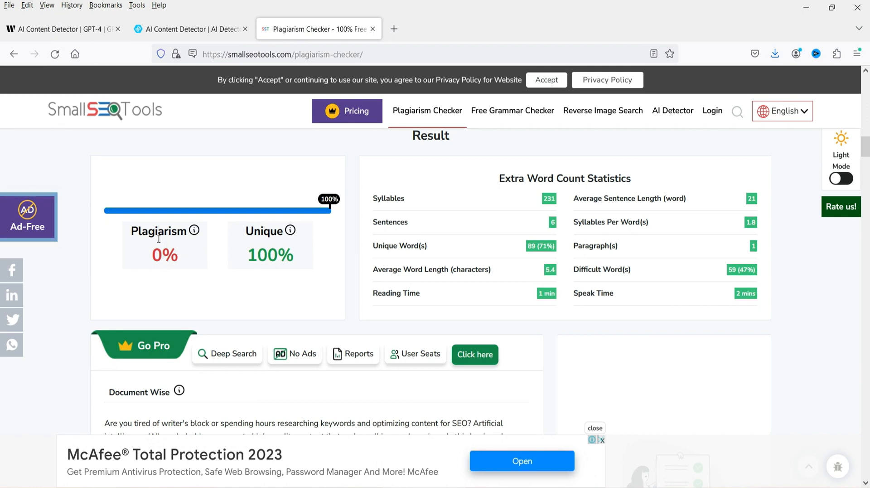
left_click_drag(138, 231, 186, 269)
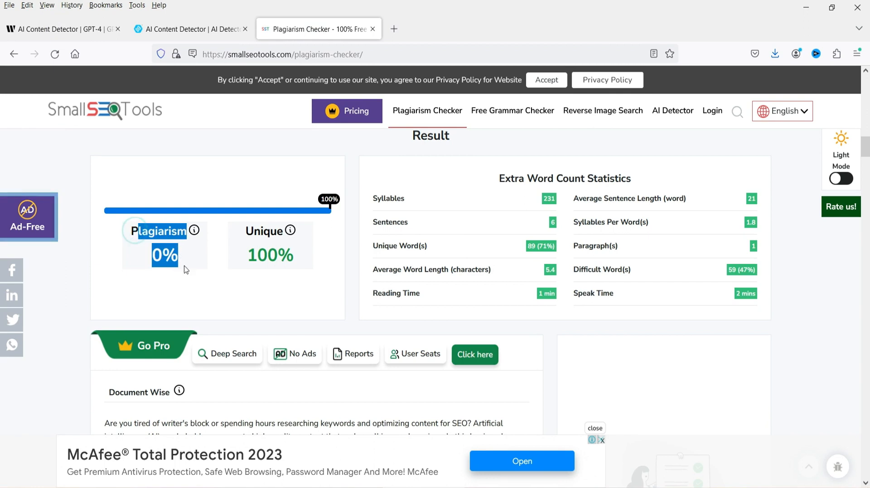
left_click(243, 263)
left_click_drag(247, 254, 302, 254)
left_click(304, 255)
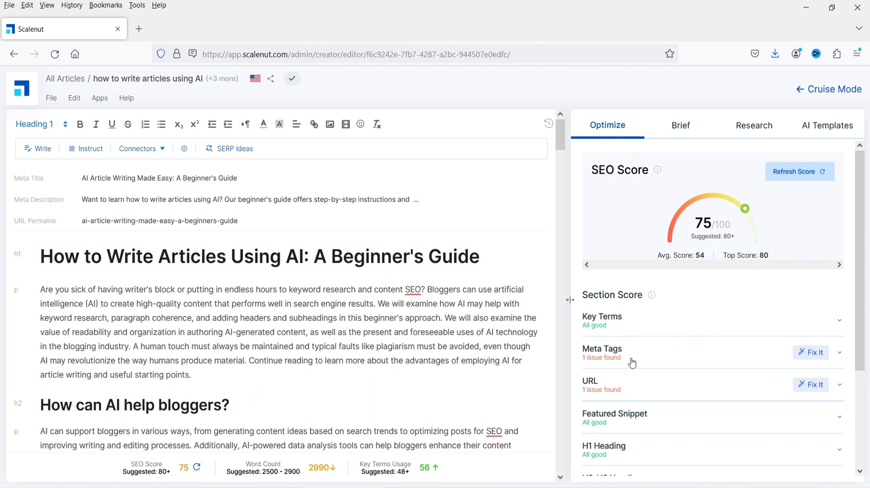
- Fix the Meta Tags issue by replacing the meta title with the suggested "Learn How to Write Articles Using AI: The Complete Guide"
left_click(650, 352)
scroll(716, 331, "down", 3)
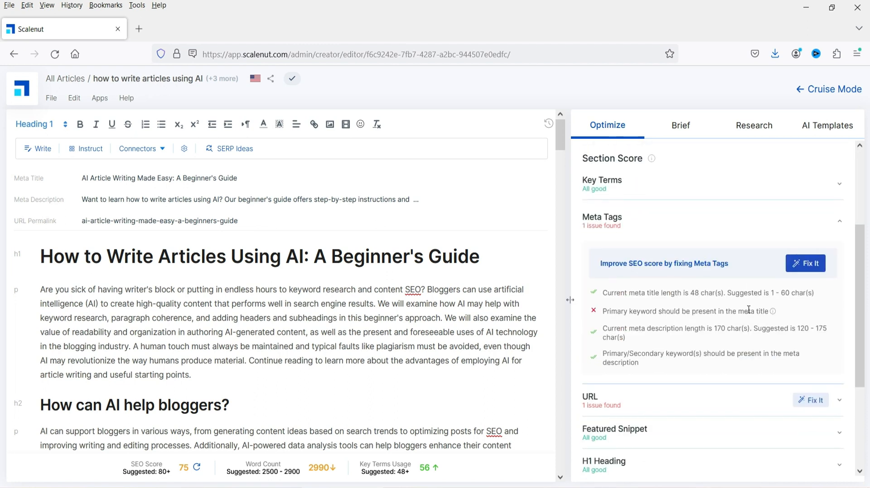
left_click_drag(610, 311, 771, 311)
left_click(759, 328)
left_click(805, 264)
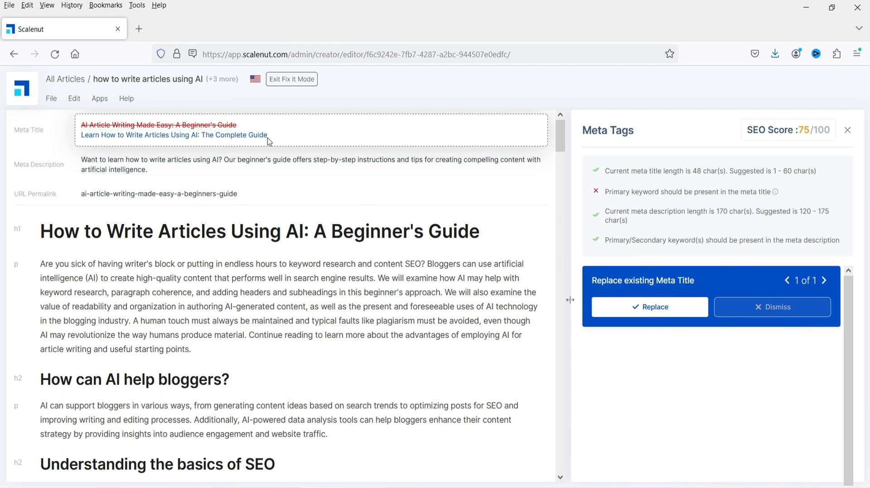
left_click(651, 310)
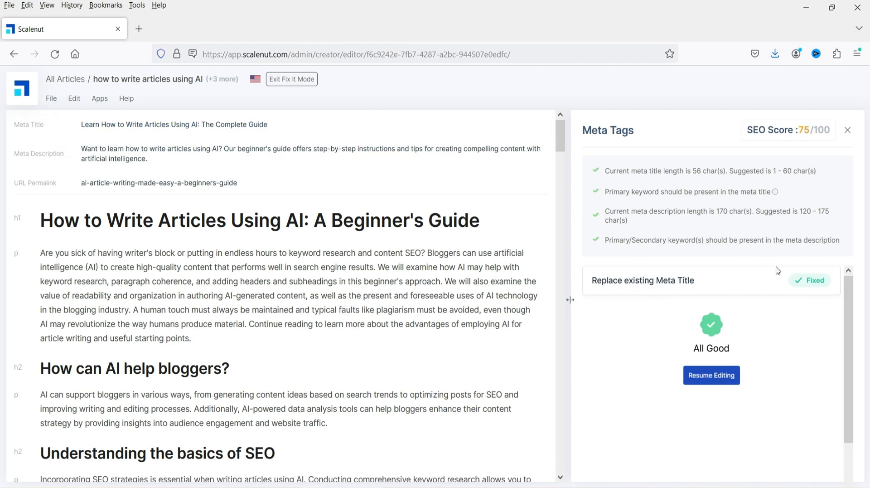
left_click(725, 380)
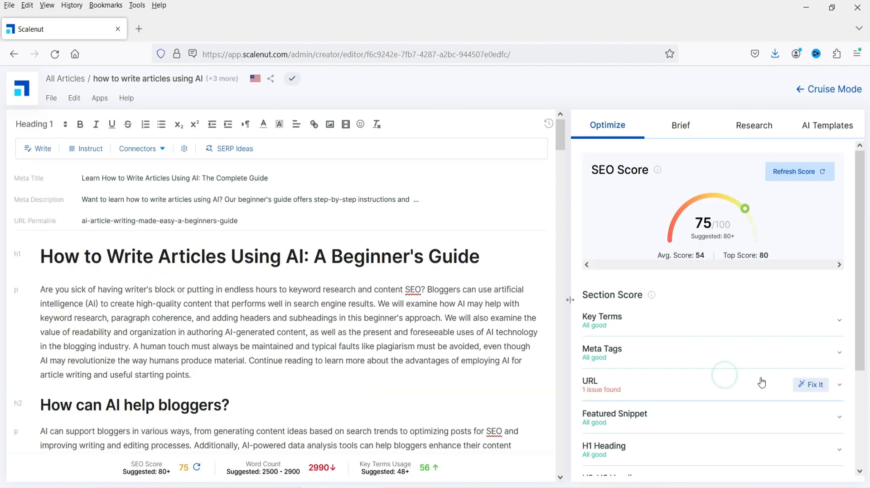
- Fix the URL issue by replacing the permalink with the suggested "how-to-write-articles-using-ai-beginners-guide"
left_click(632, 387)
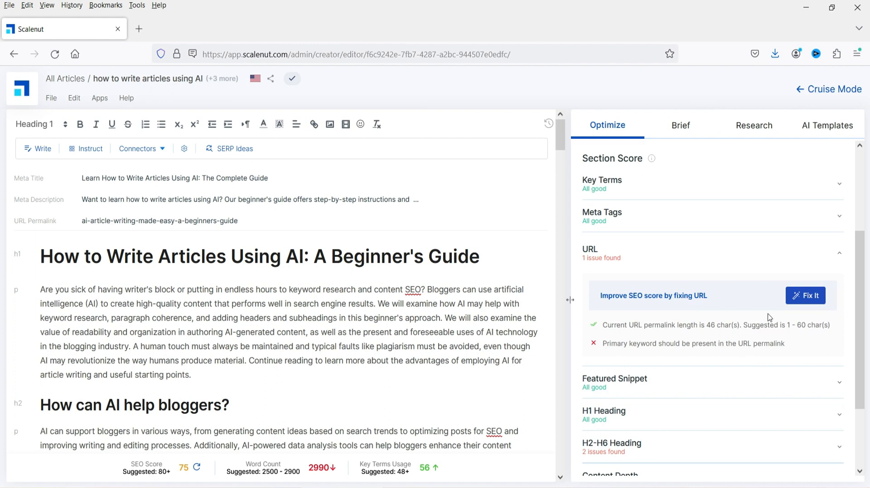
left_click(815, 297)
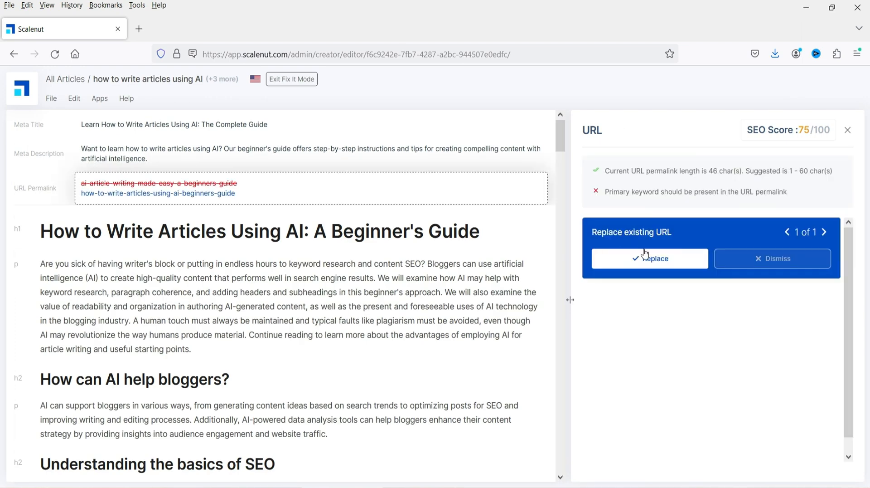
left_click(647, 254)
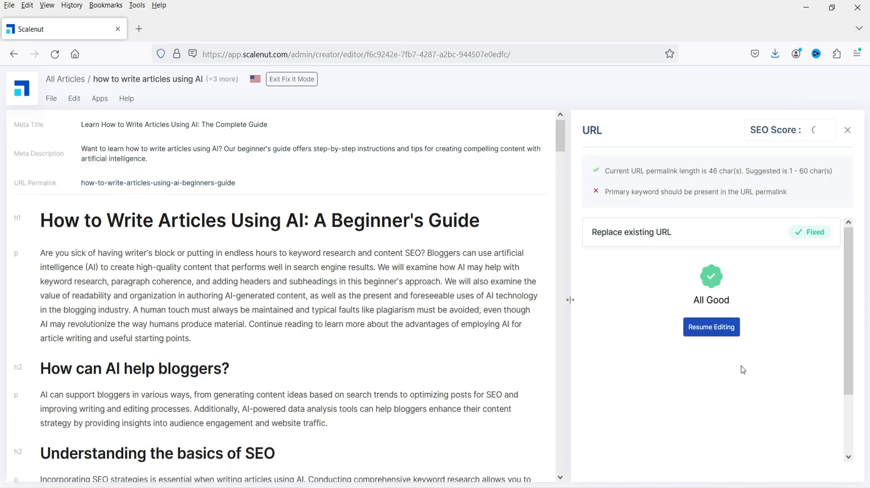
left_click(711, 326)
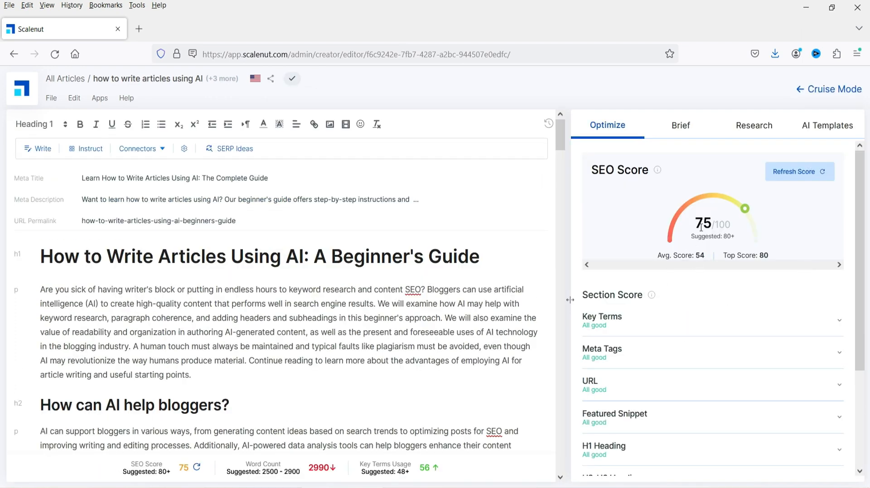
- Review the remaining SEO issues under H2-H6 Heading, Content Depth, Keyword Density and Links
scroll(748, 297, "down", 3)
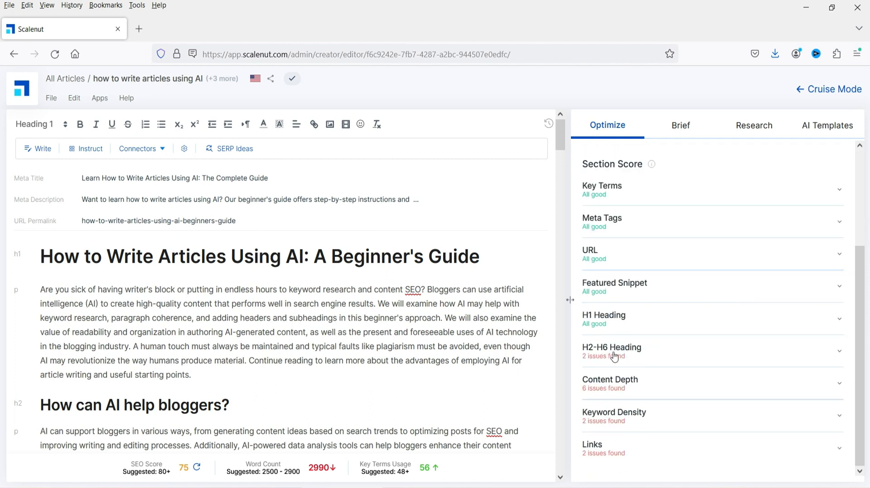
left_click(640, 353)
scroll(691, 313, "down", 4)
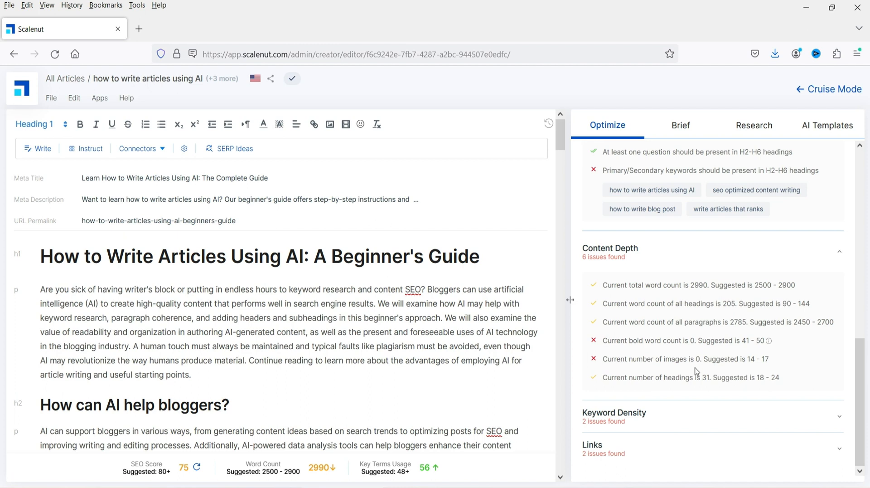
left_click(664, 410)
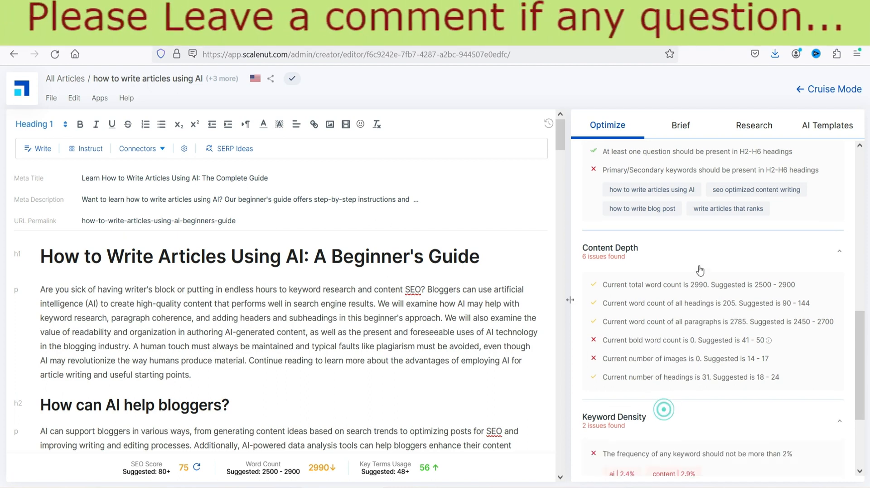
scroll(700, 271, "down", 3)
mouse_move(639, 353)
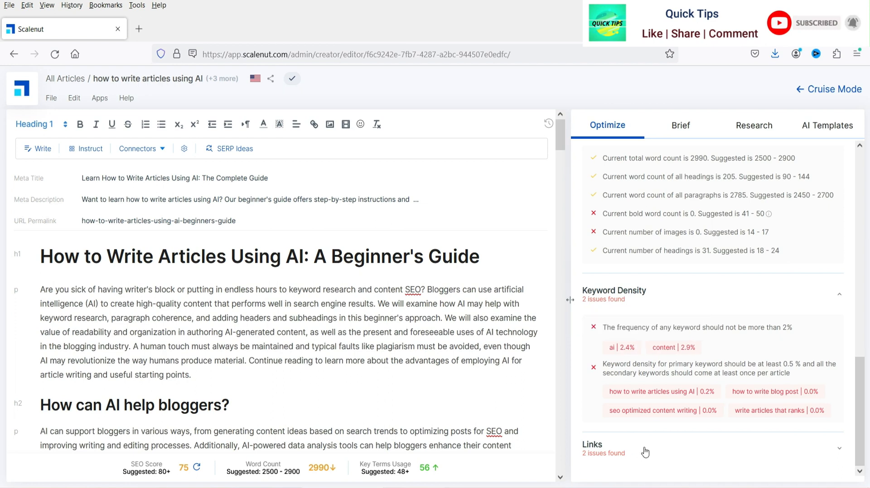
scroll(699, 316, "down", 1)
scroll(699, 316, "down", 3)
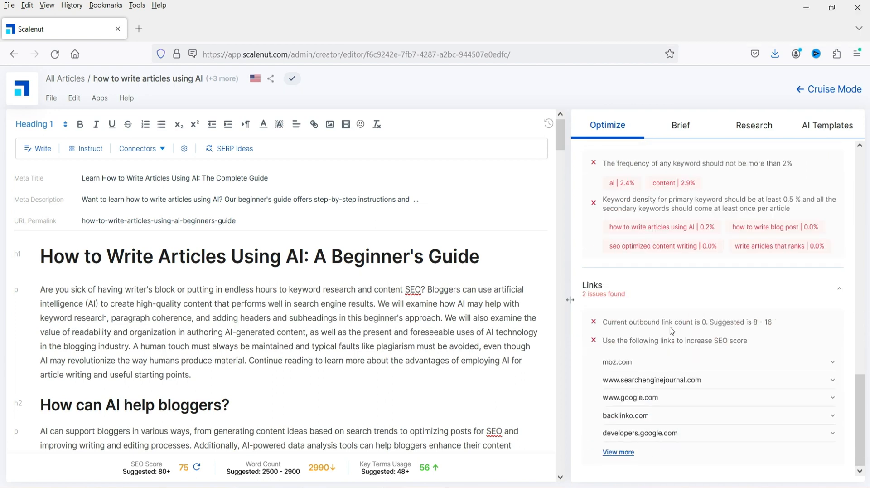